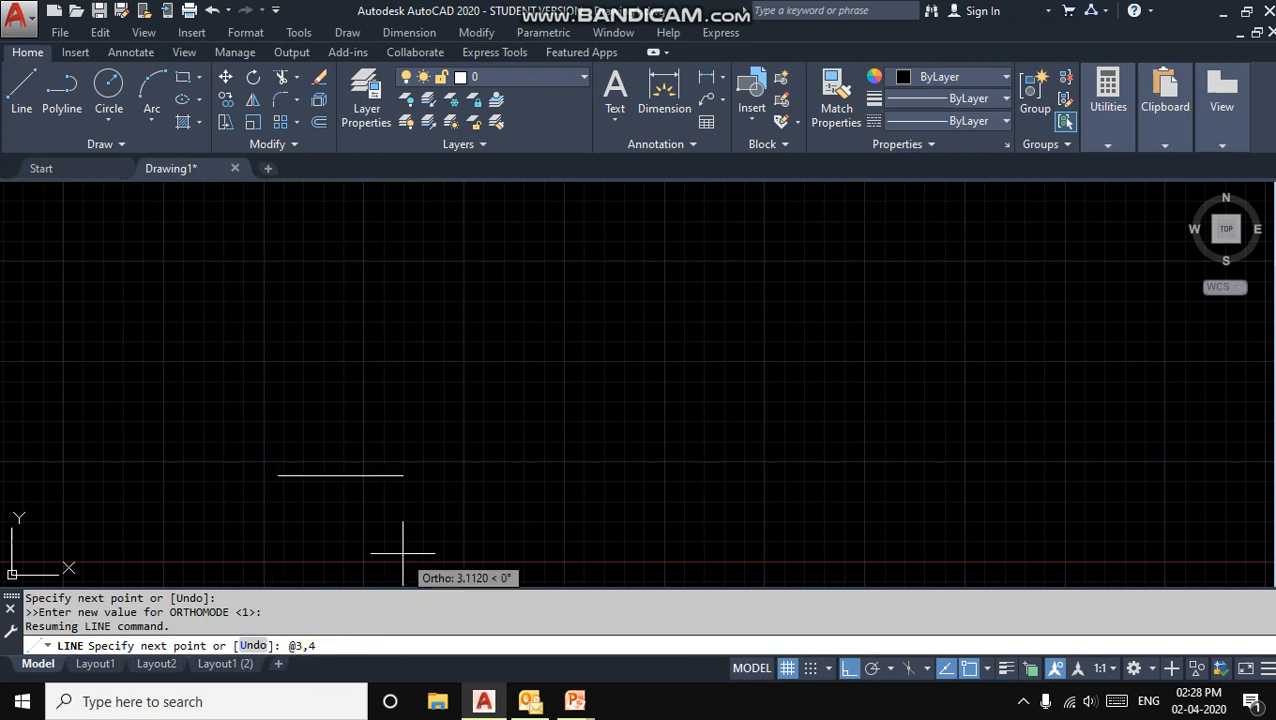
Finish the line at relative point @3,4 and add a vertical linear dimension between its endpoints, placed beside its upper end.
key("Return")
key("Escape")
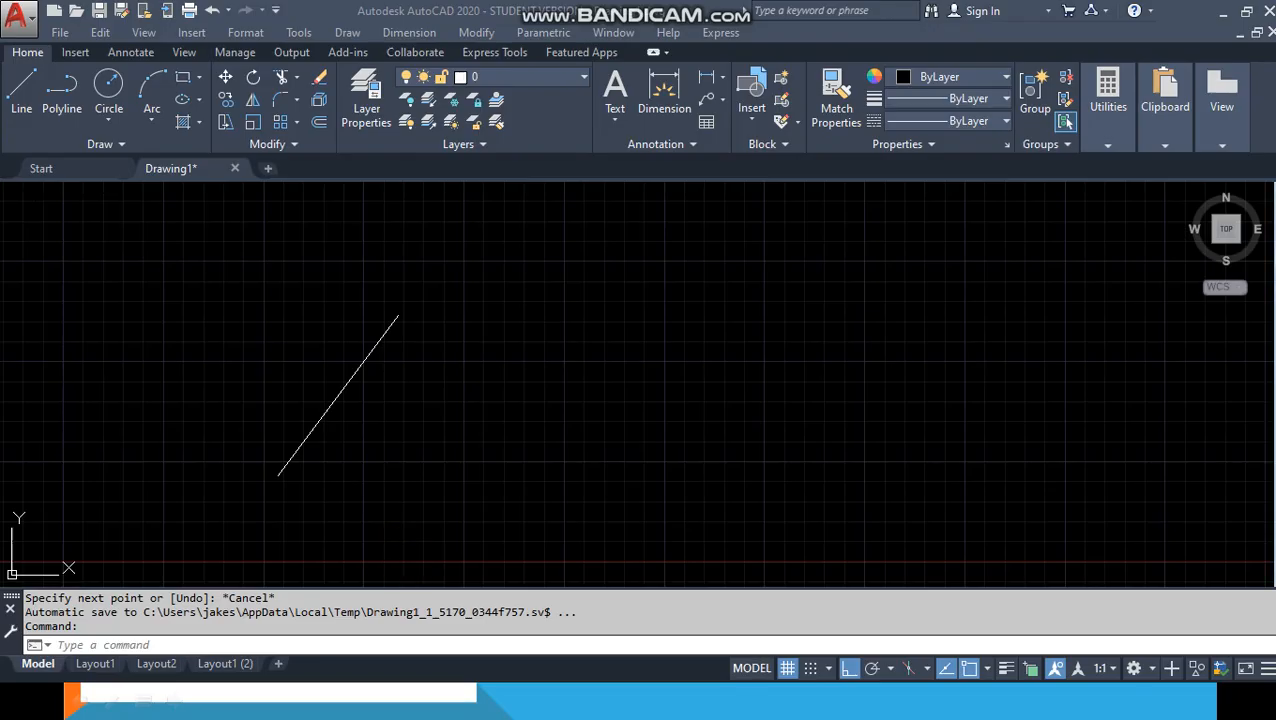
left_click(705, 78)
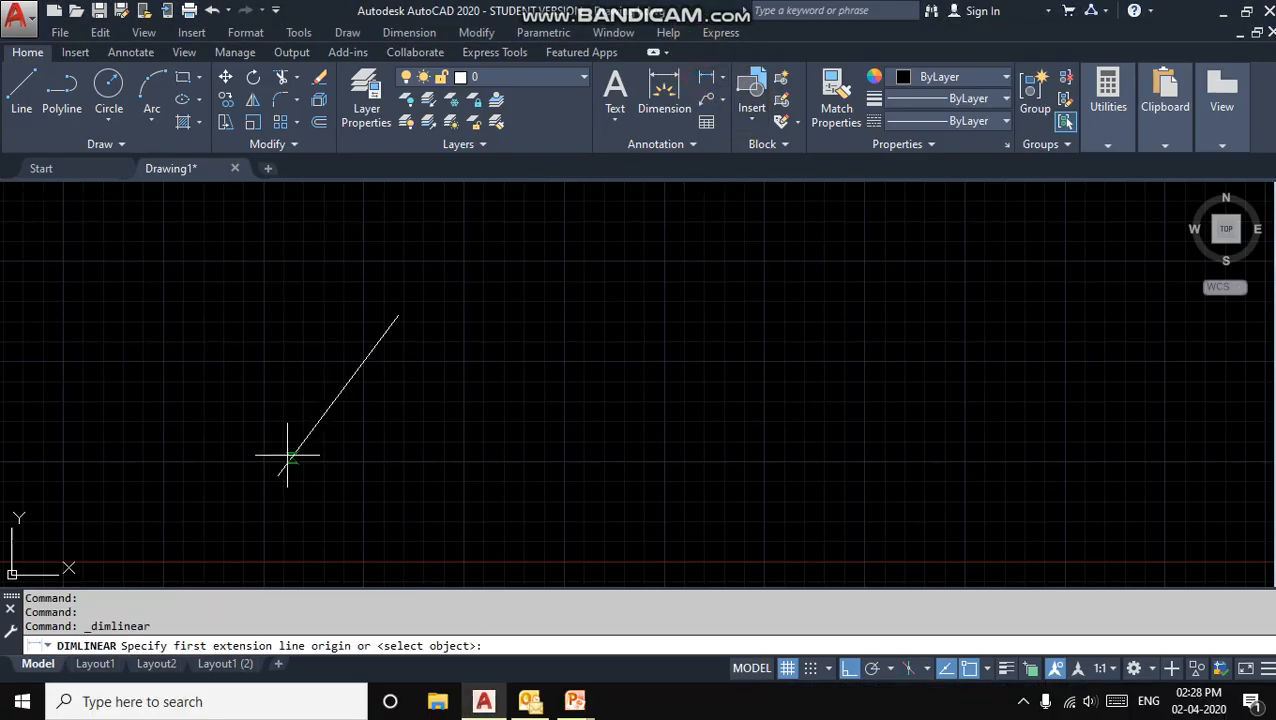
left_click(278, 475)
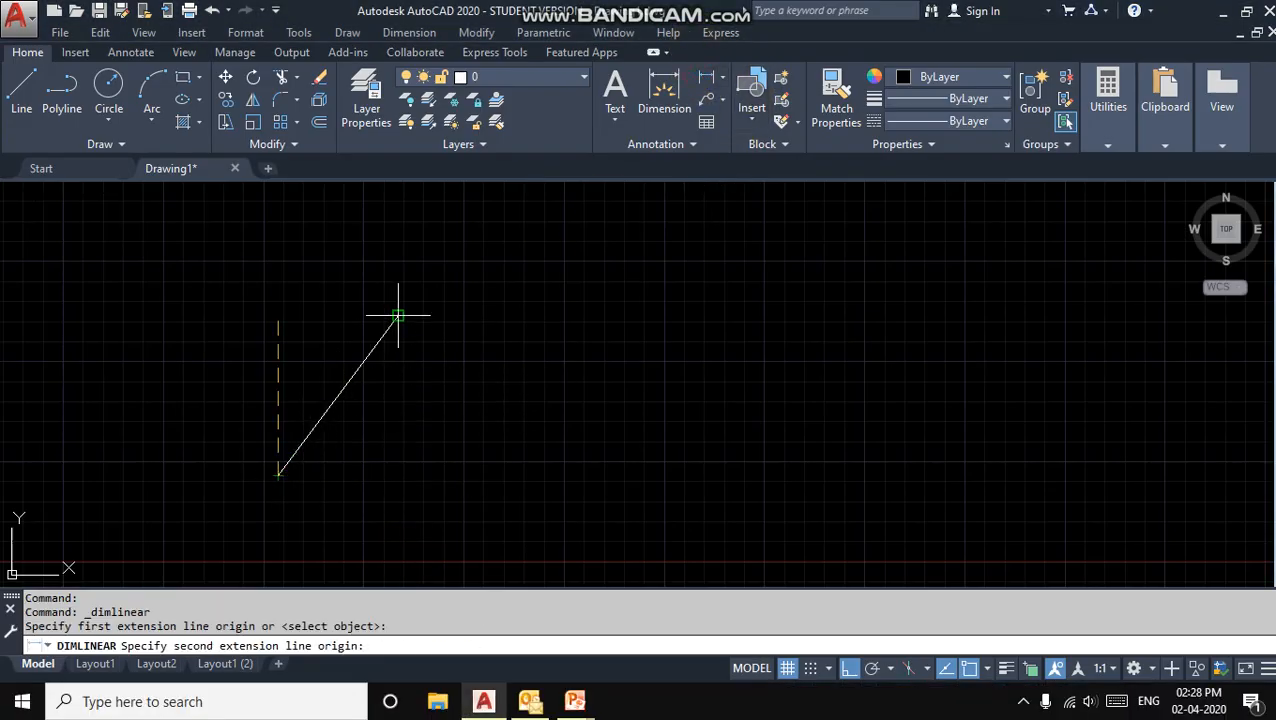
left_click(398, 315)
left_click(421, 432)
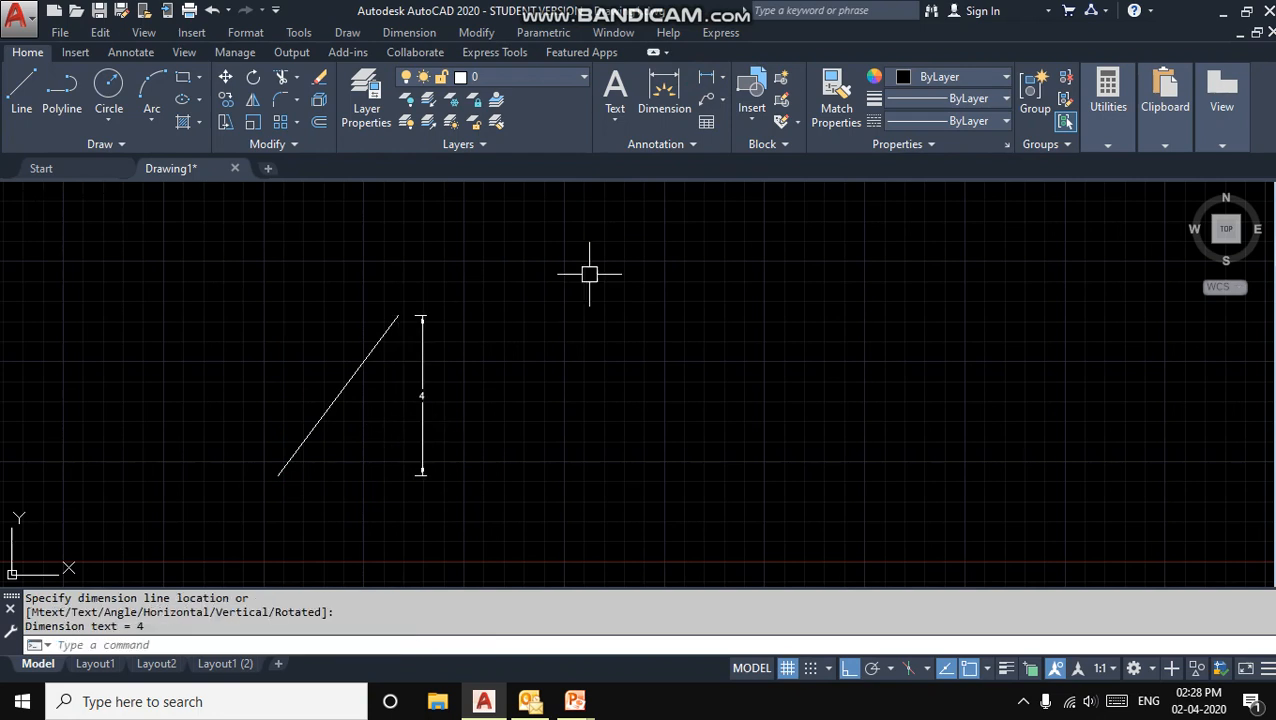
Add a horizontal linear dimension between the endpoints of the slanted line, placed below it.
left_click(708, 76)
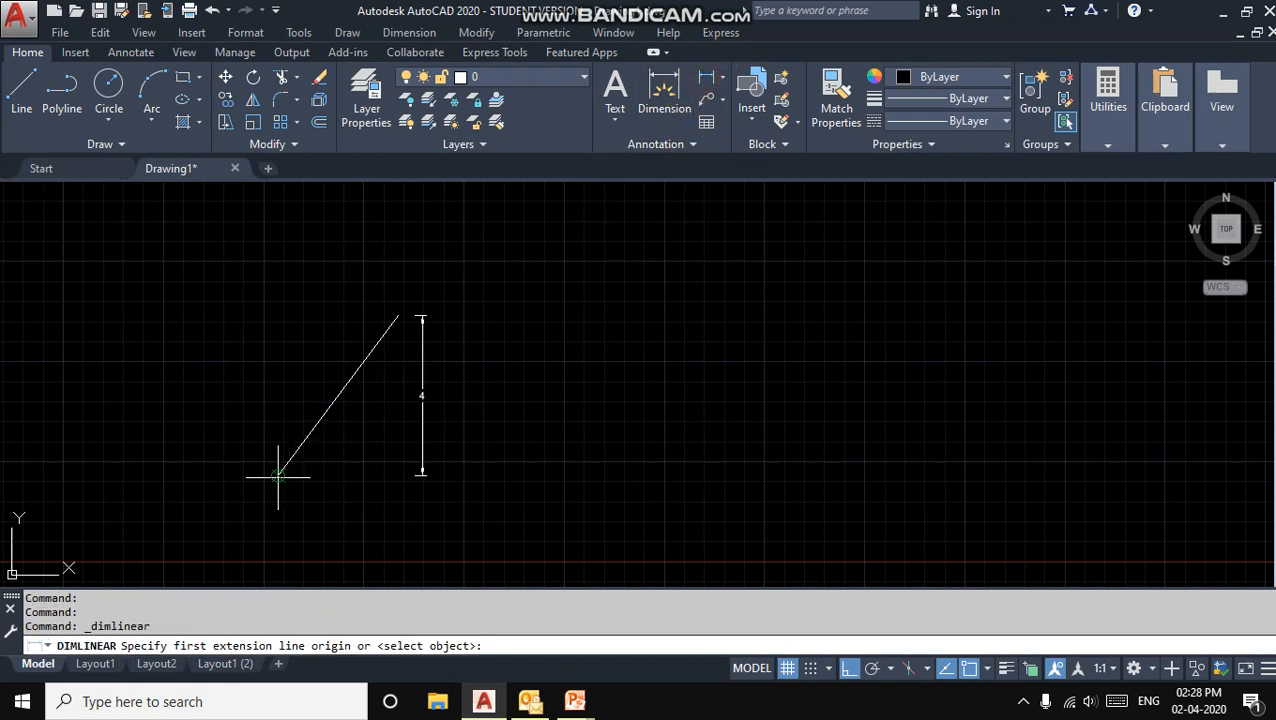
left_click(278, 475)
left_click(398, 316)
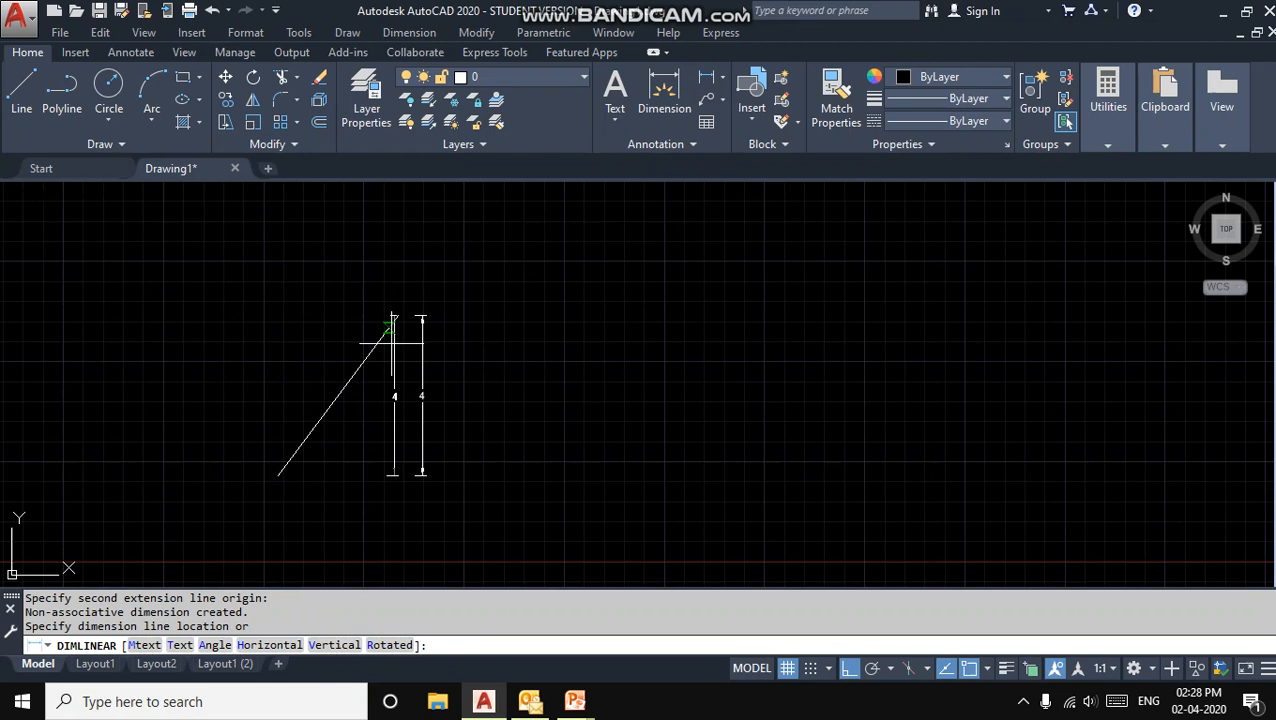
left_click(360, 503)
key("Escape")
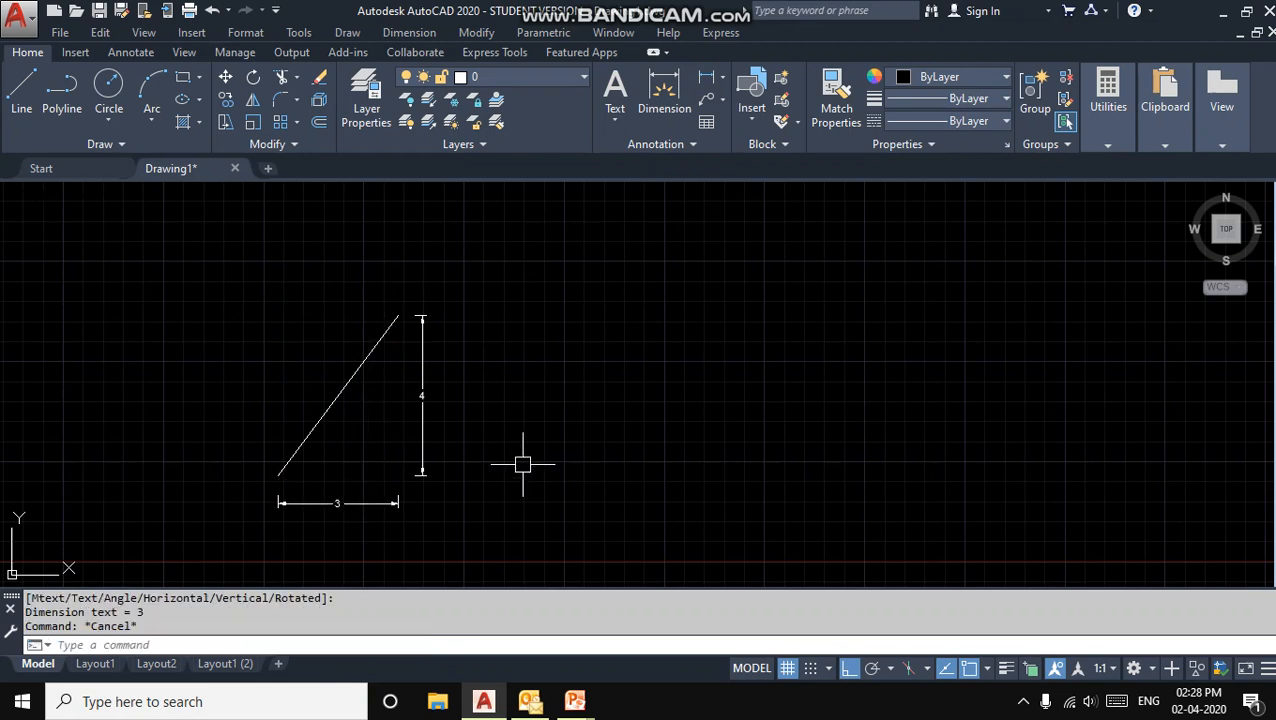
Draw a second line from a free point beyond the dimensioned line to the relative point @-3,-4.
mouse_move(592, 421)
middle_mouse_down()
mouse_move(476, 399)
mouse_move(347, 410)
mouse_move(359, 433)
middle_mouse_up()
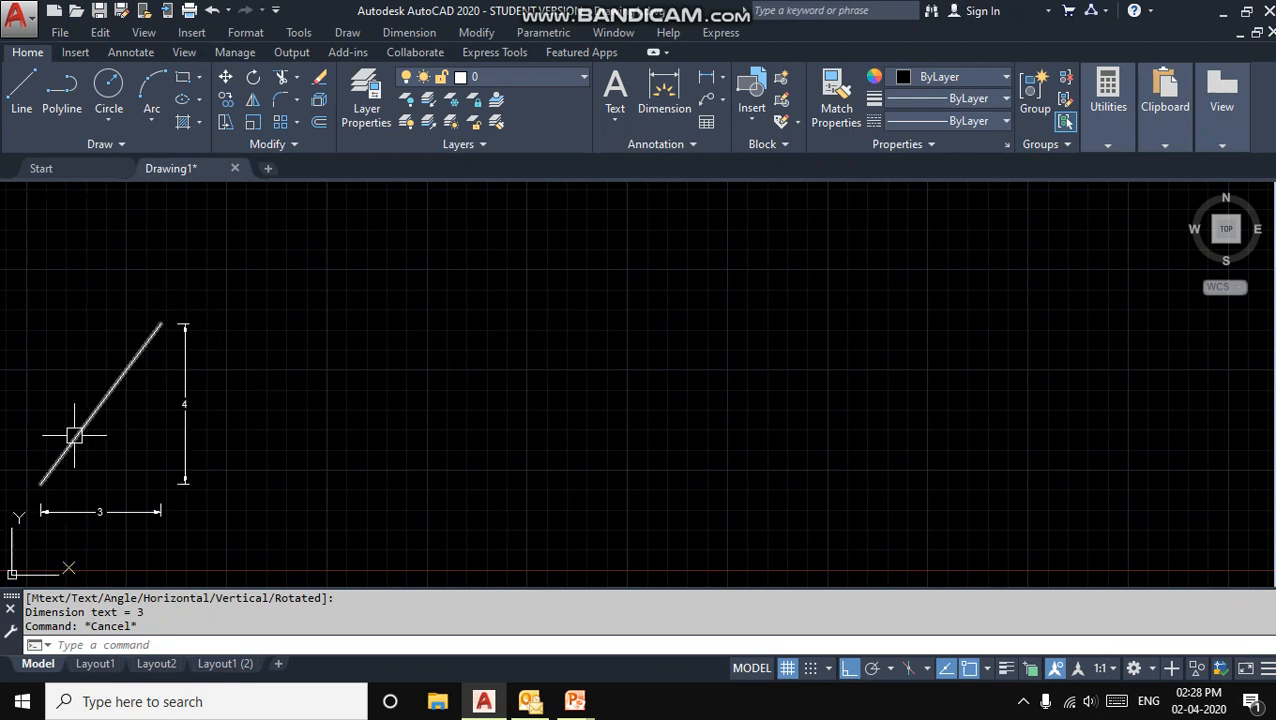
mouse_move(54, 474)
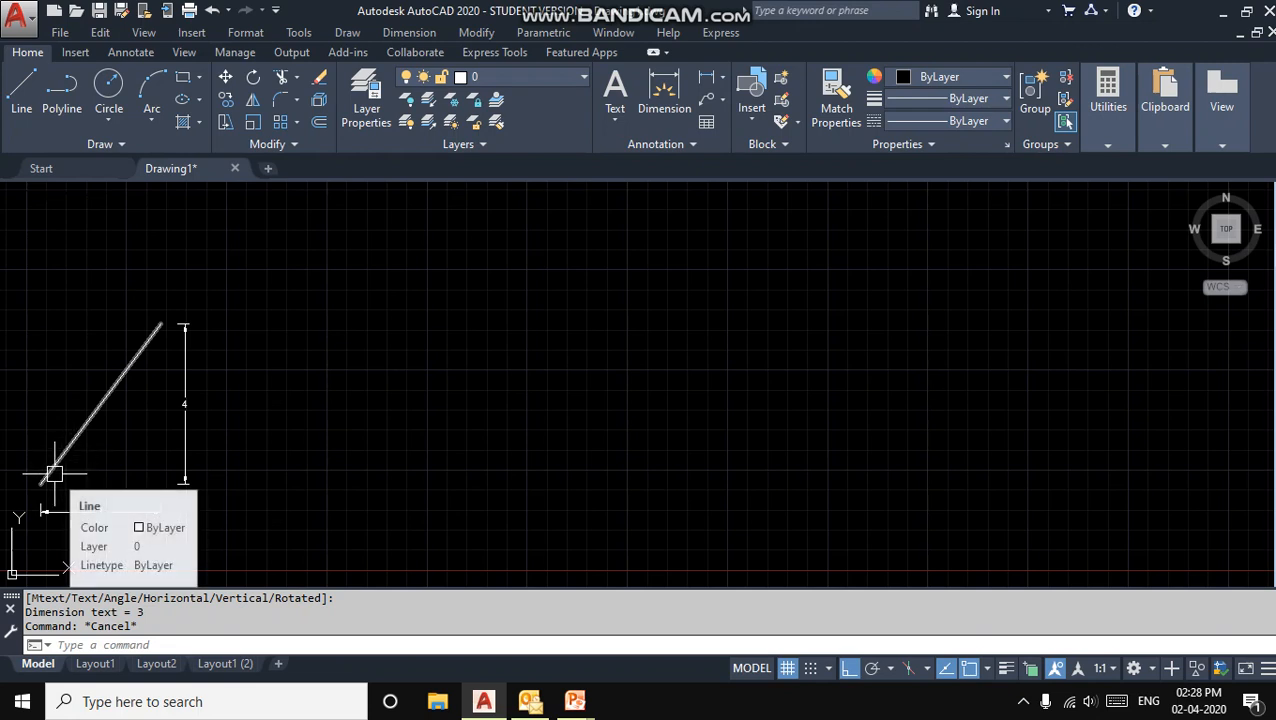
type("l")
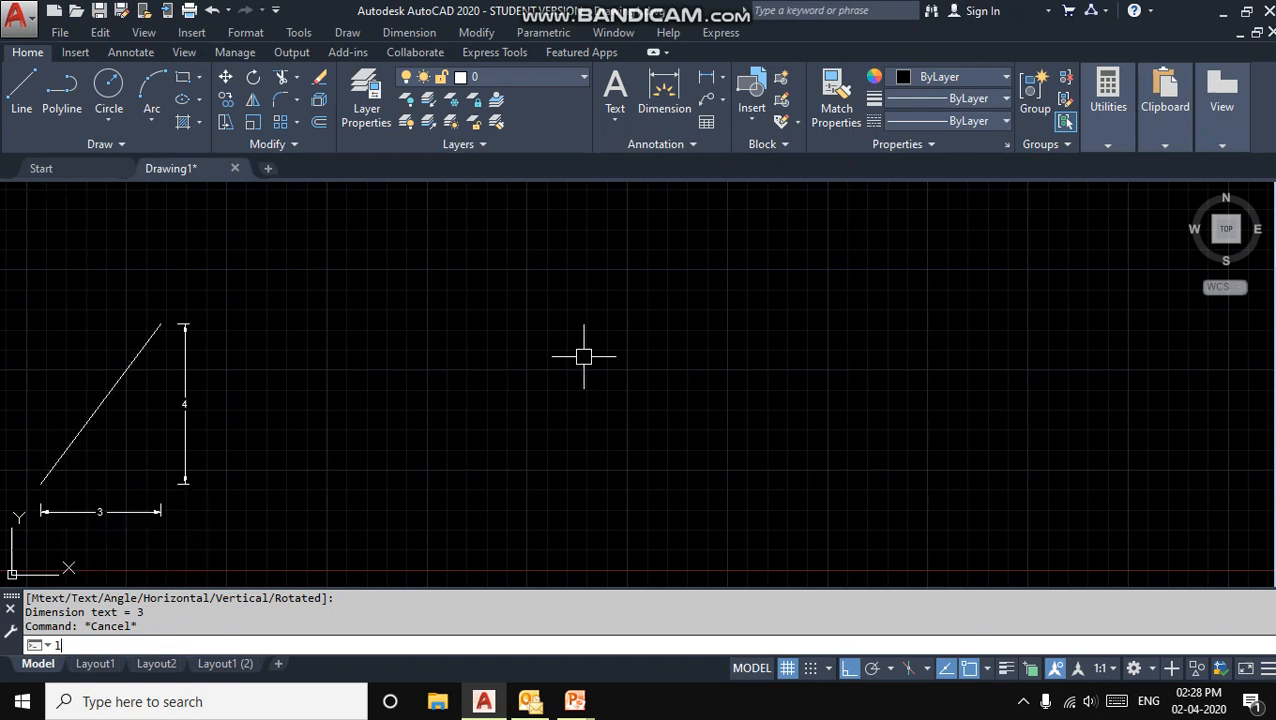
key("Return")
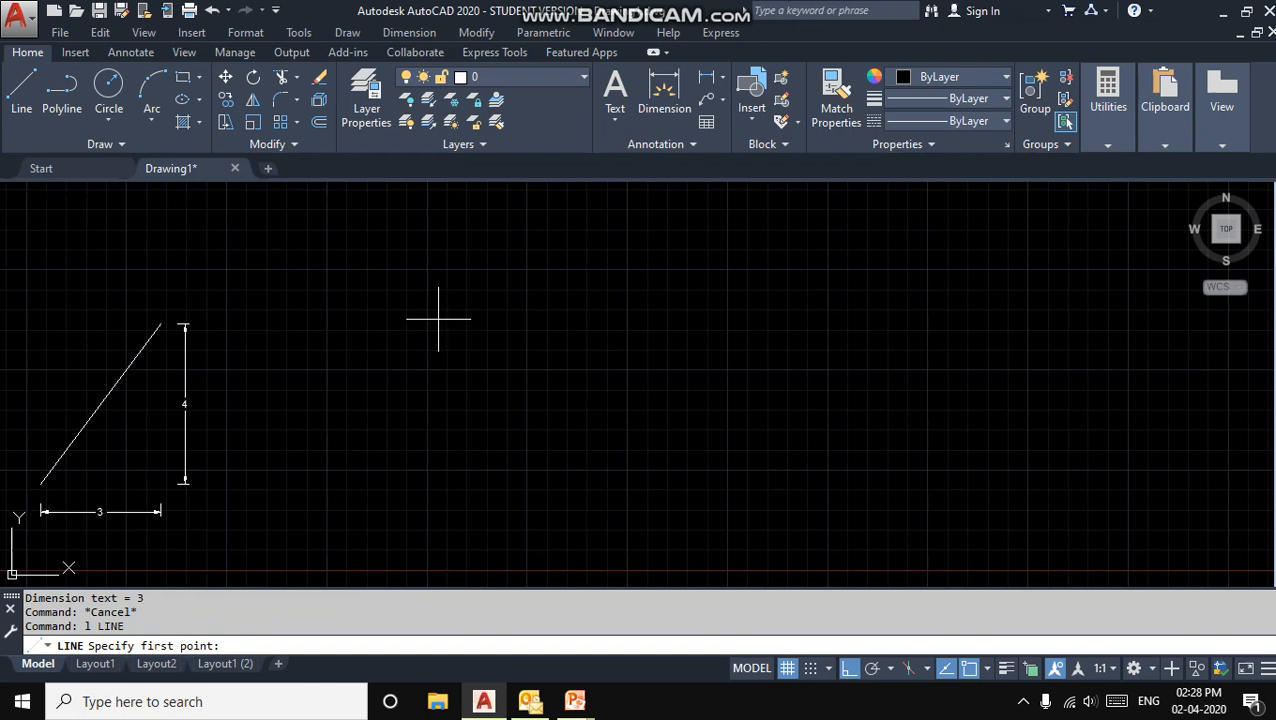
left_click(438, 319)
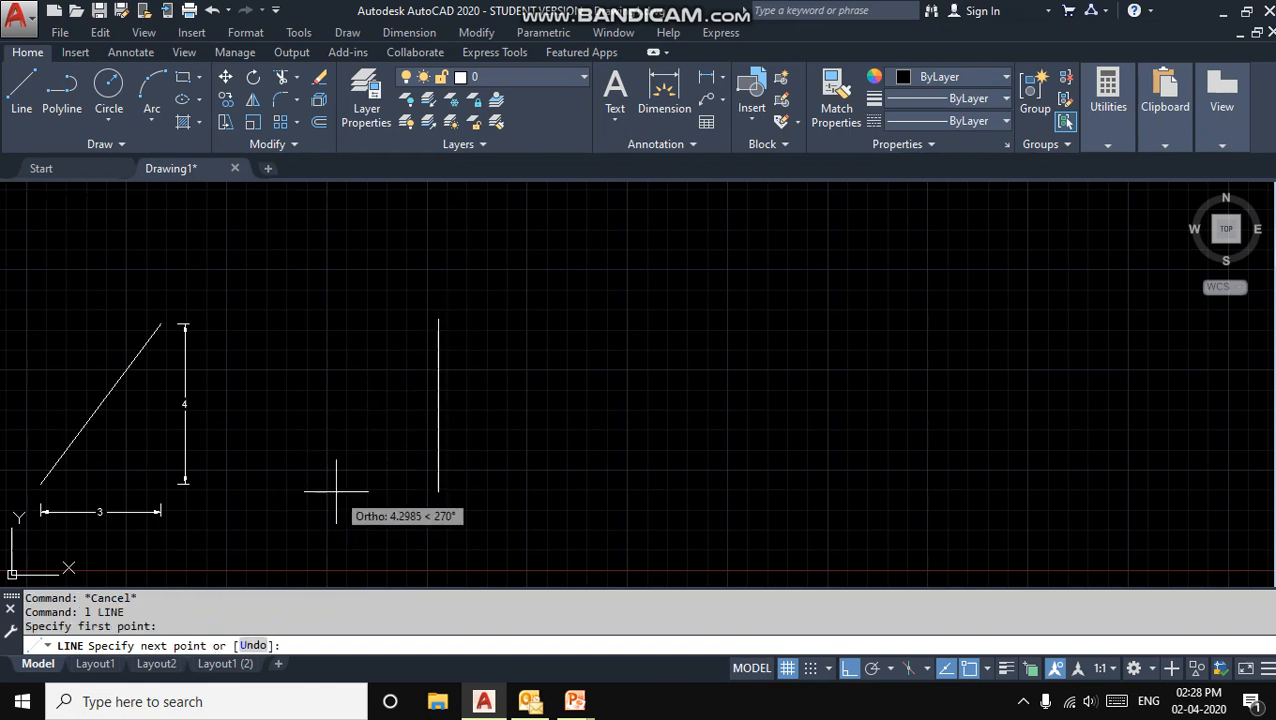
type("@")
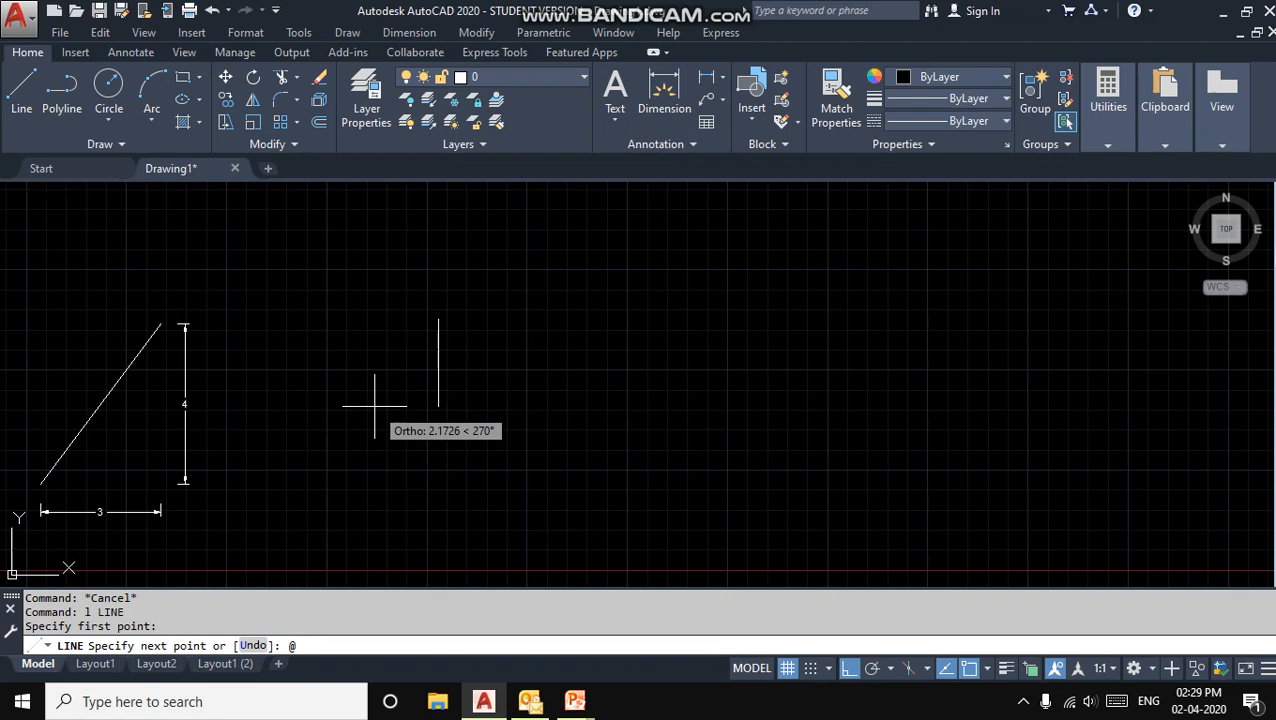
type("3")
key("BackSpace")
type("-3,-4")
key("Return")
key("Escape")
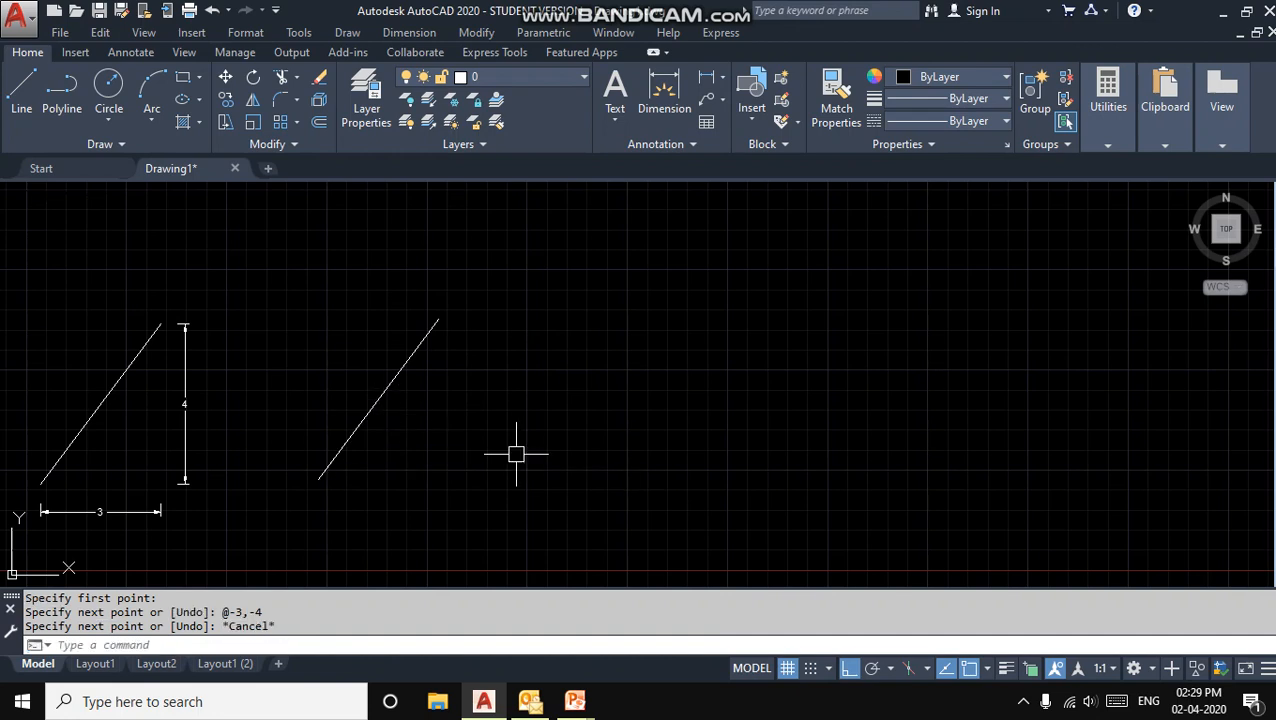
Add a vertical linear dimension between the second line's endpoints, placed just beyond its upper end.
left_click(707, 77)
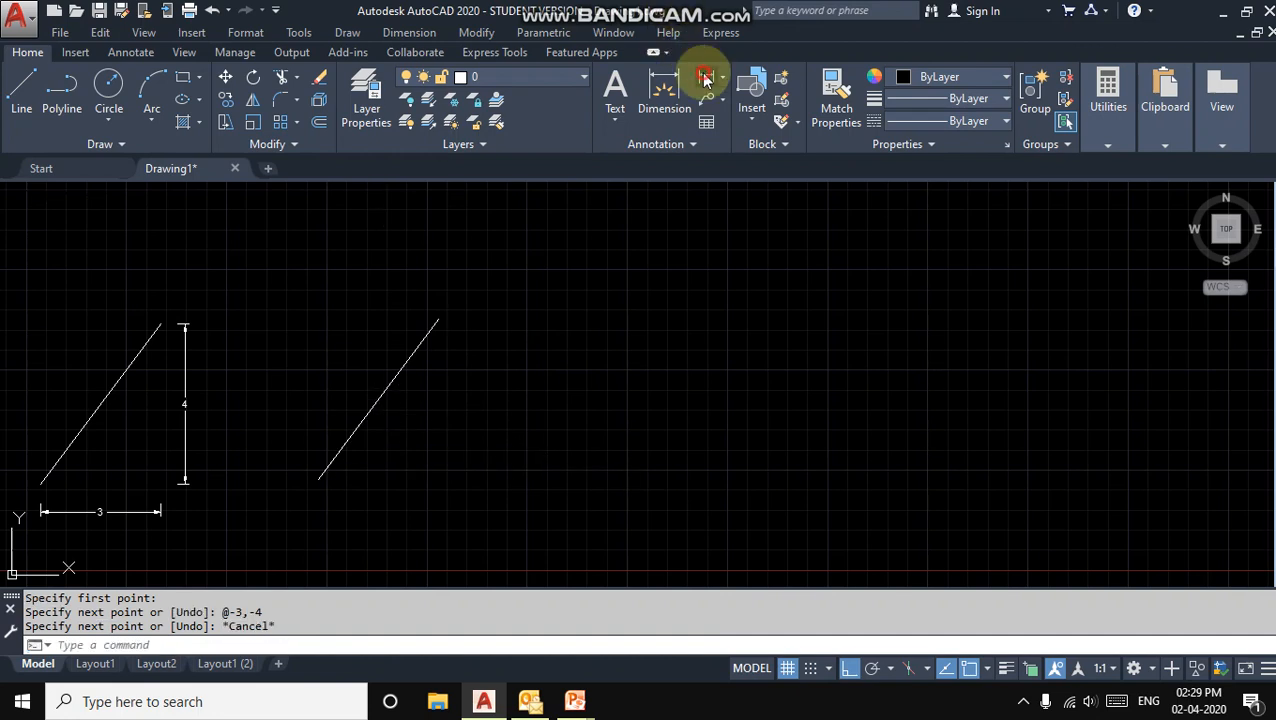
left_click(438, 320)
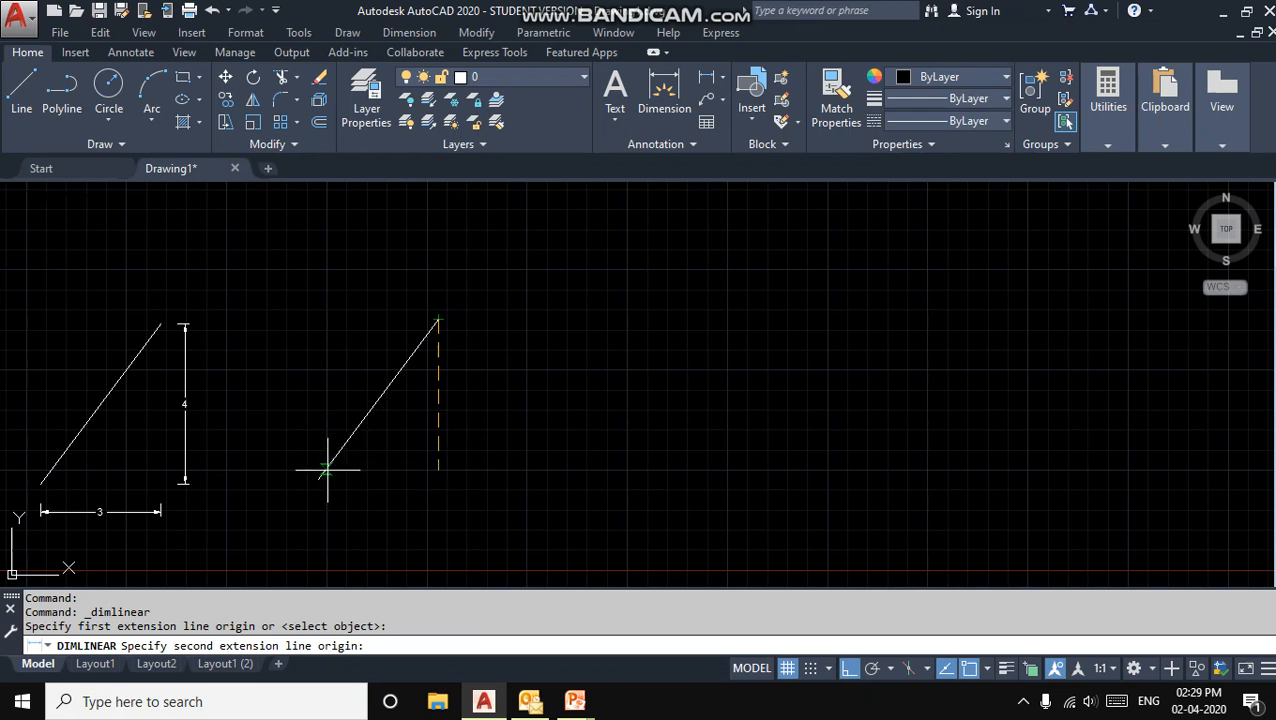
left_click(318, 479)
left_click(462, 424)
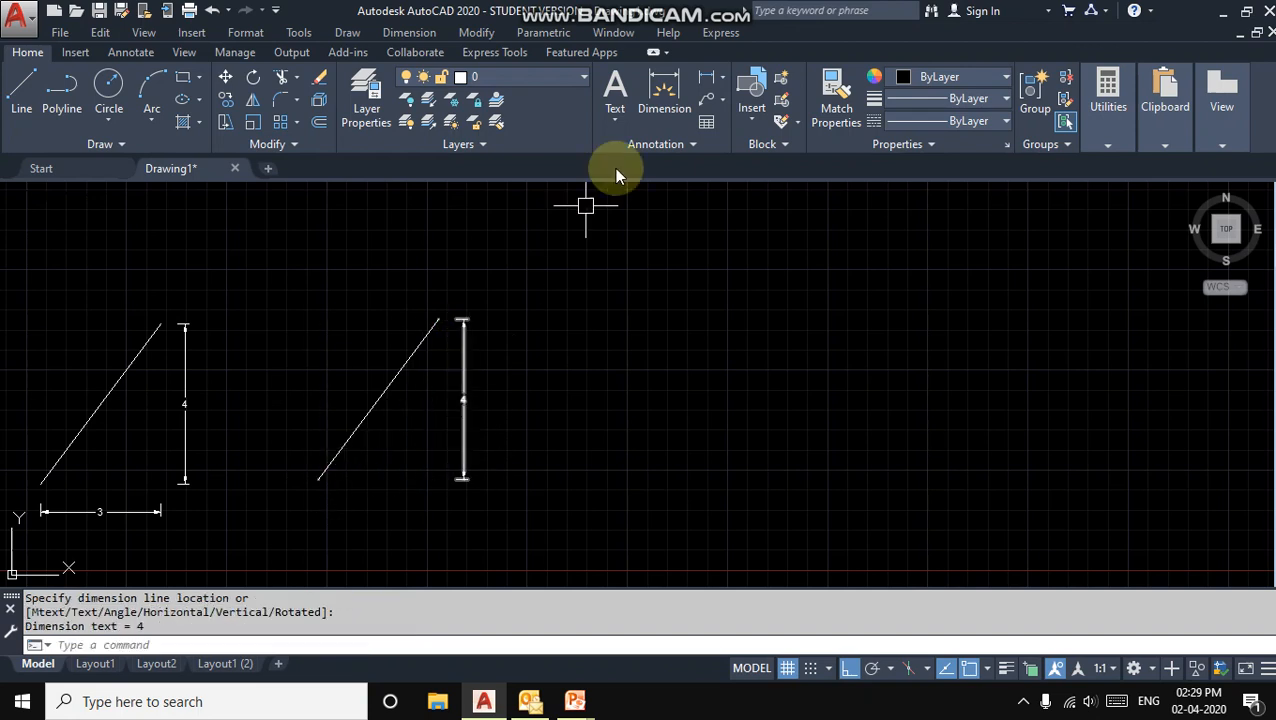
Add a horizontal linear dimension between the second line's endpoints, placed below the line.
left_click(706, 77)
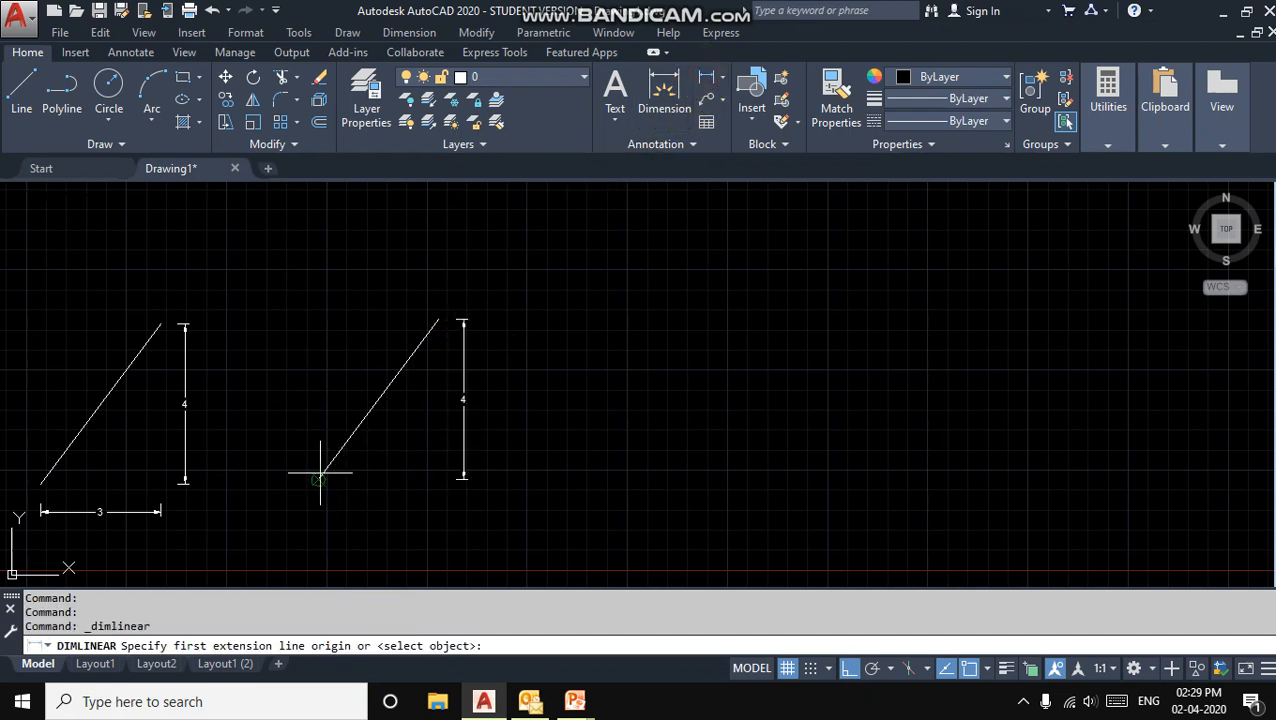
left_click(318, 479)
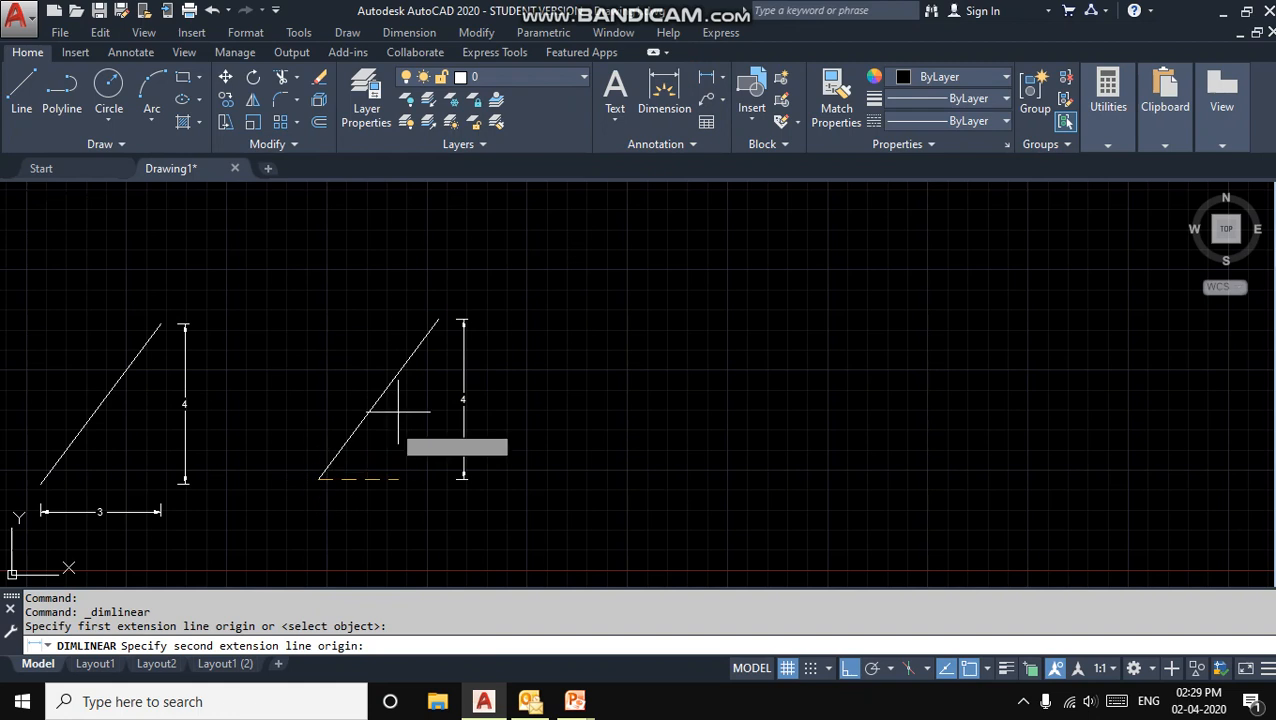
left_click(438, 320)
left_click(416, 509)
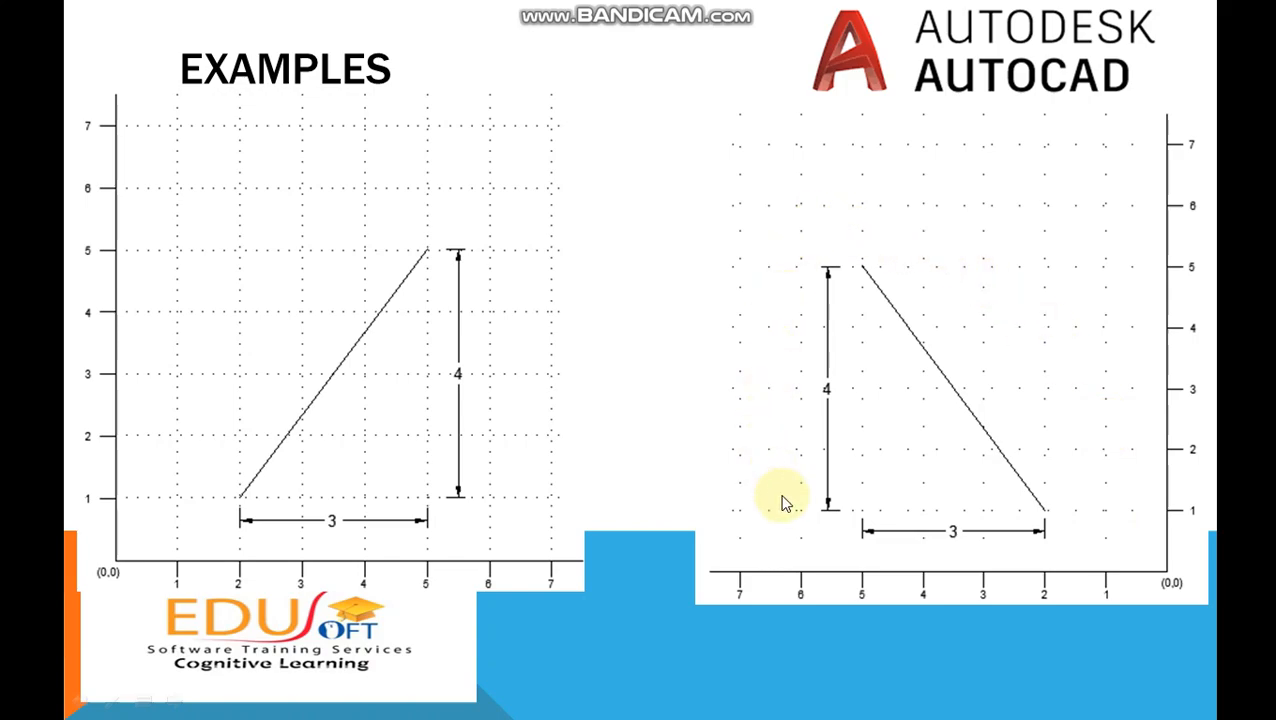
Return to AutoCAD and draw a third line from a free point beyond the second line to relative point @3,-4.
key("alt+Tab")
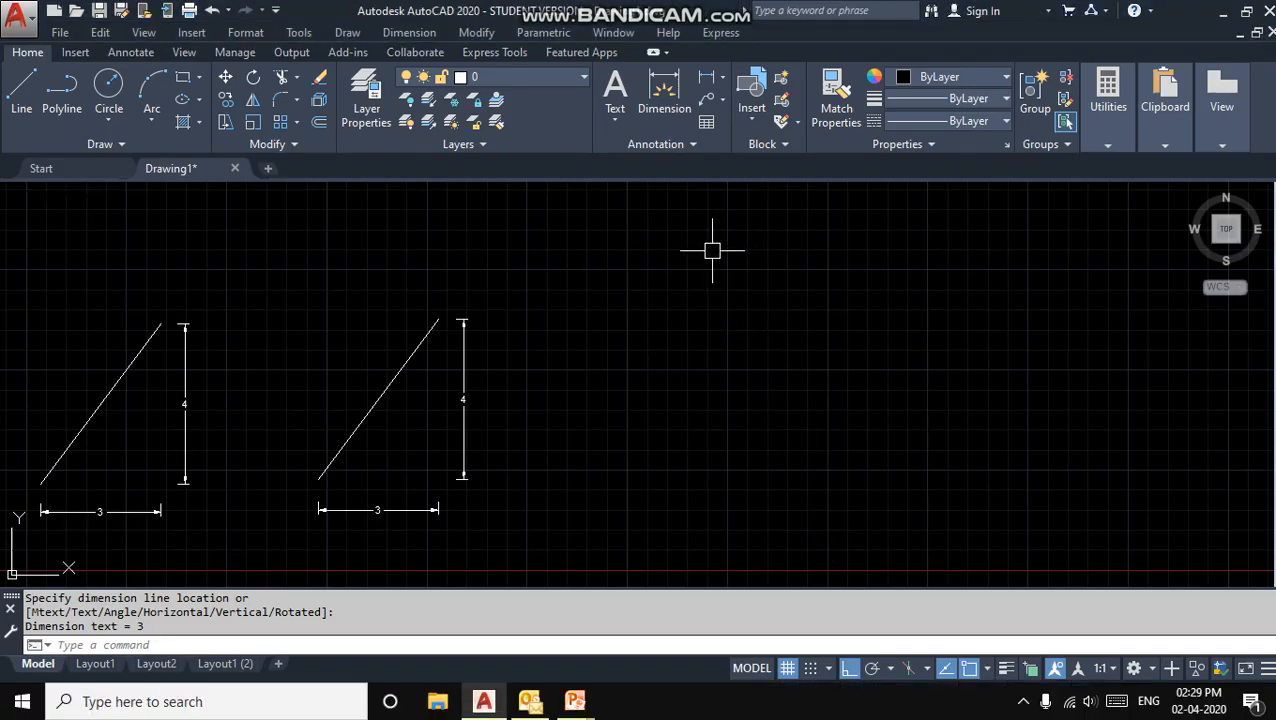
type("L")
key("Return")
left_click(687, 328)
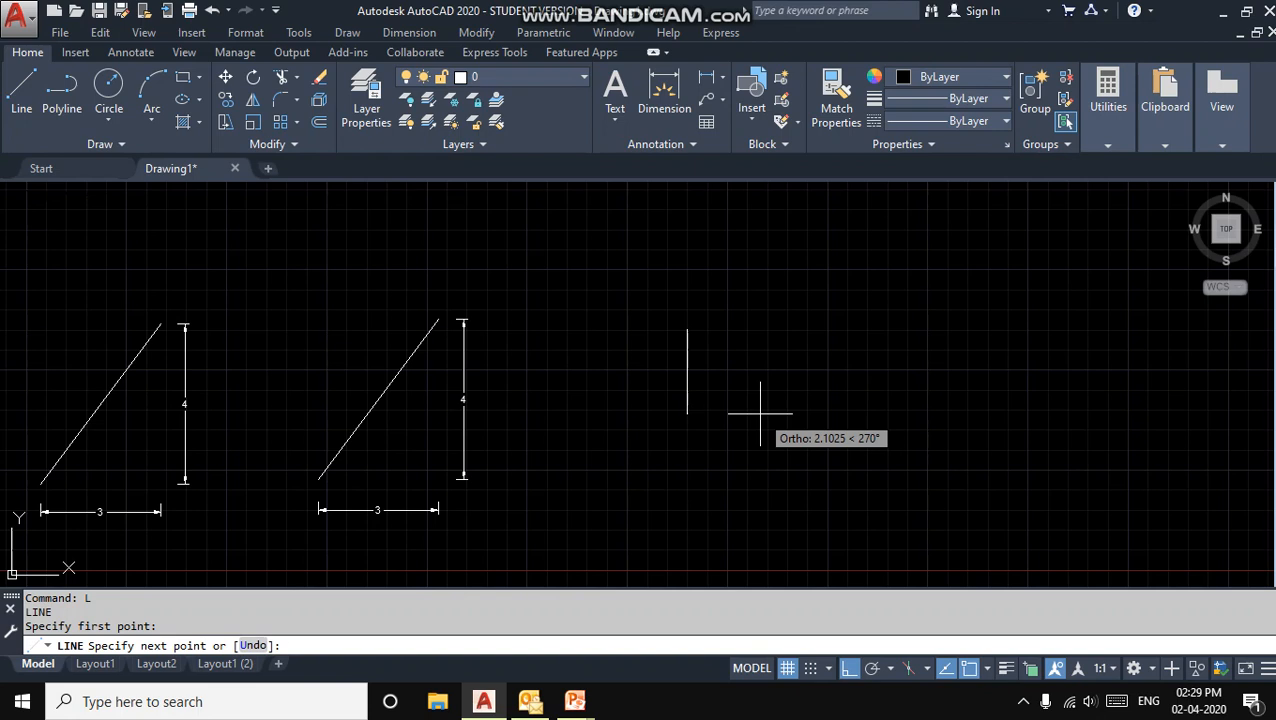
type("@3,-4")
key("Return")
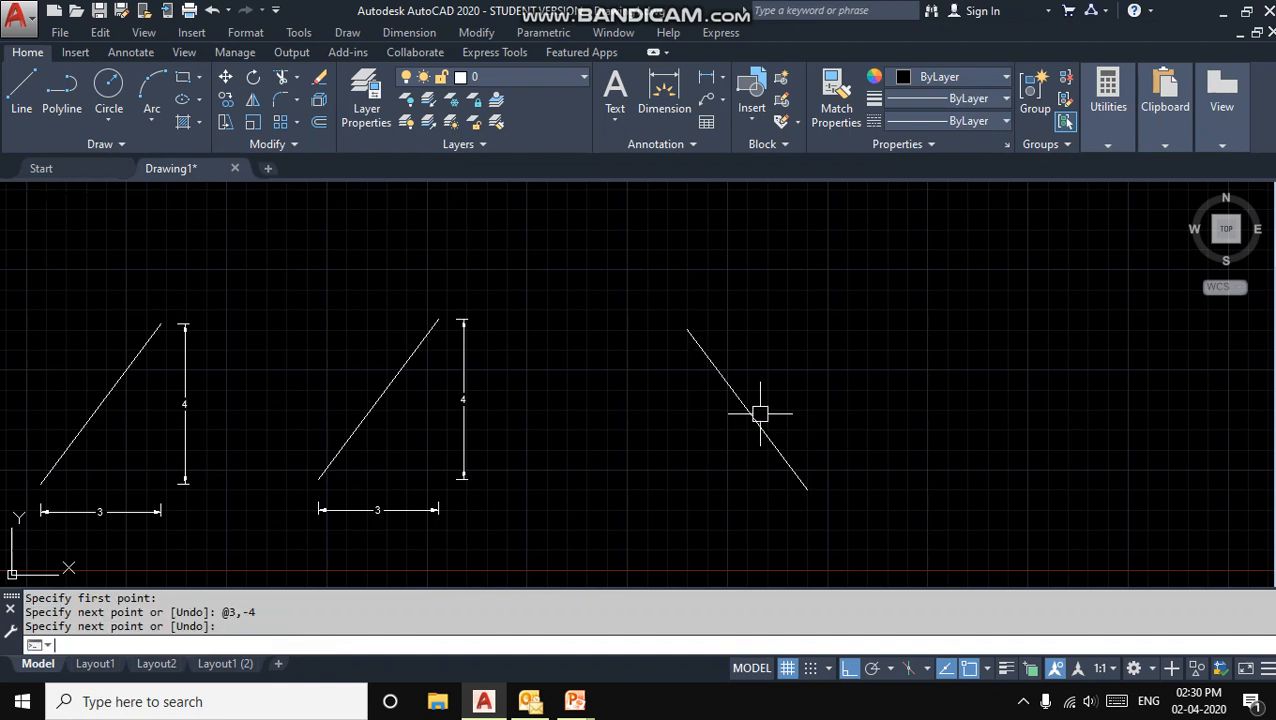
key("Return")
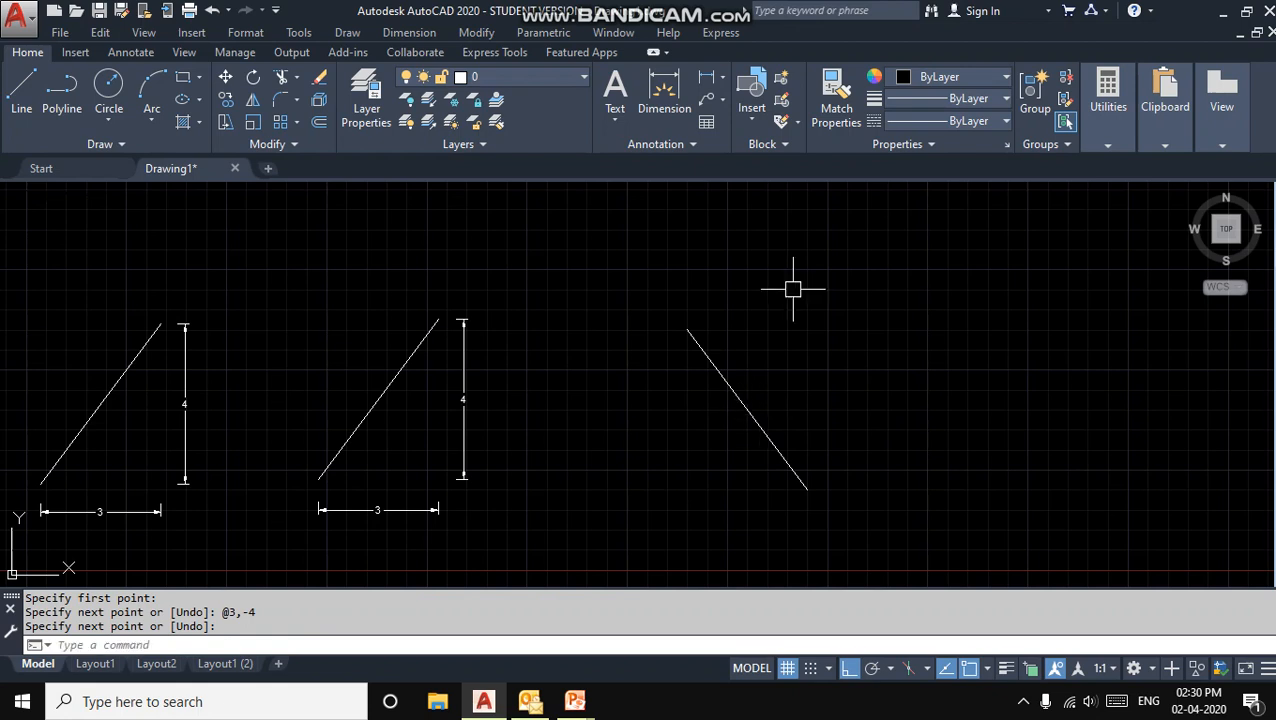
Draw a fourth line from a free point level with the third line's lower end to relative point @-3,4.
left_click(22, 92)
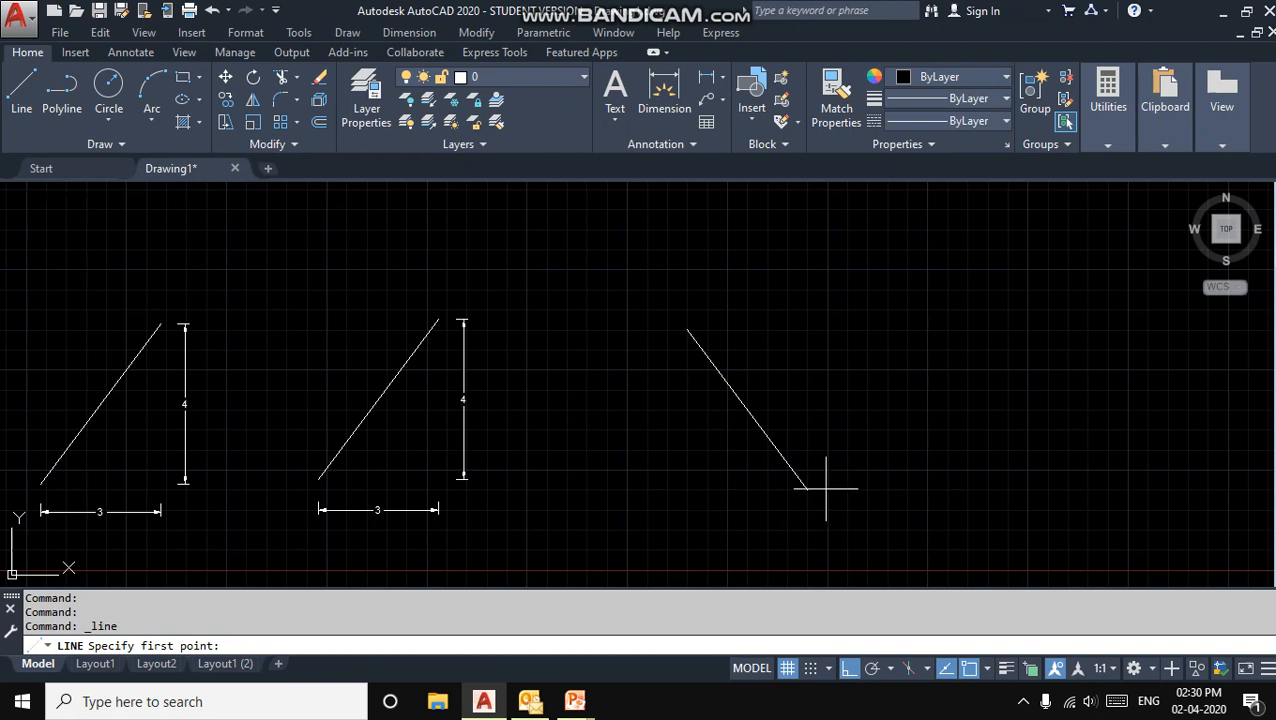
left_click(1048, 491)
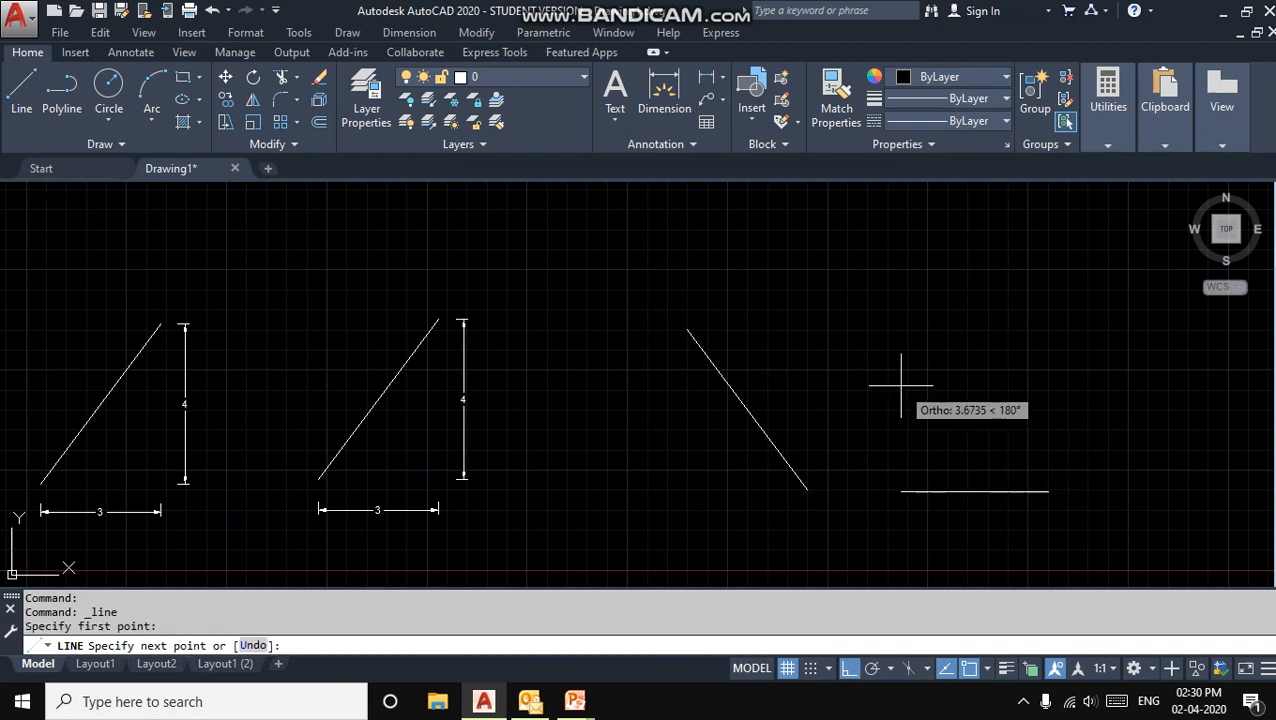
type("@-3,4")
key("Return")
key("Escape")
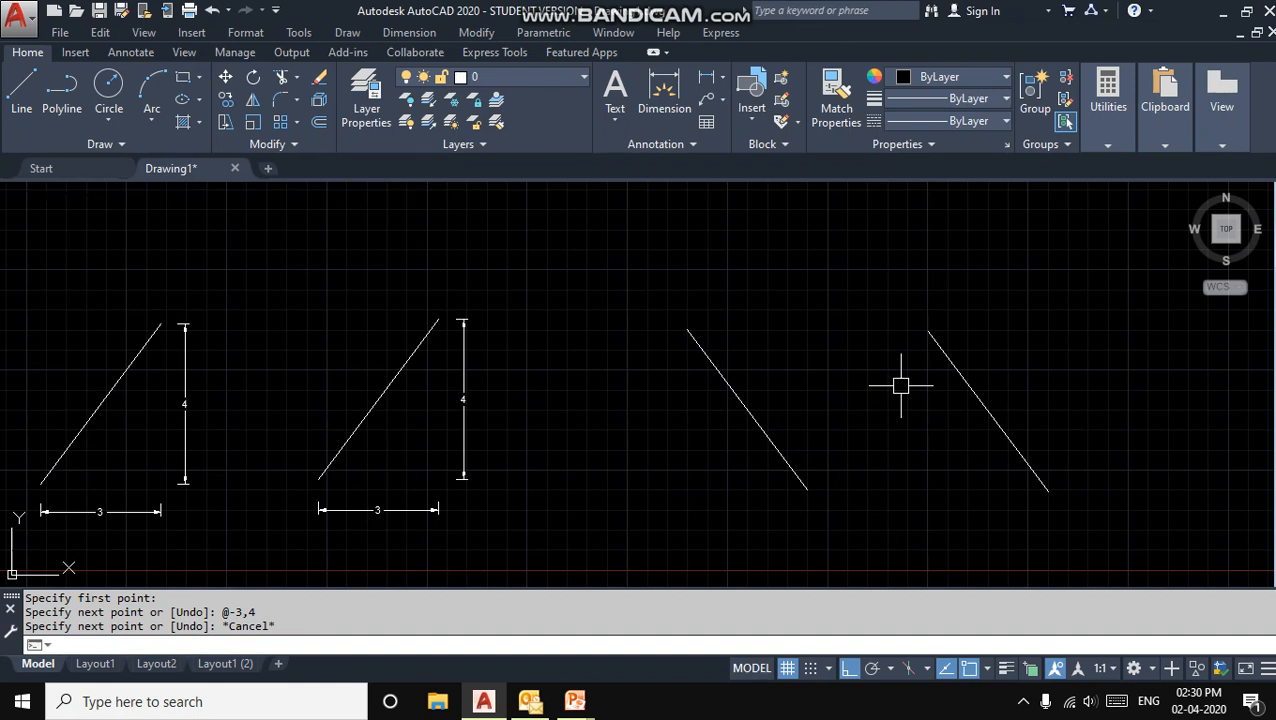
Switch to the slide show, advance to the exercise slide to examine the dimensioned figure, and return to AutoCAD.
key("alt+Tab")
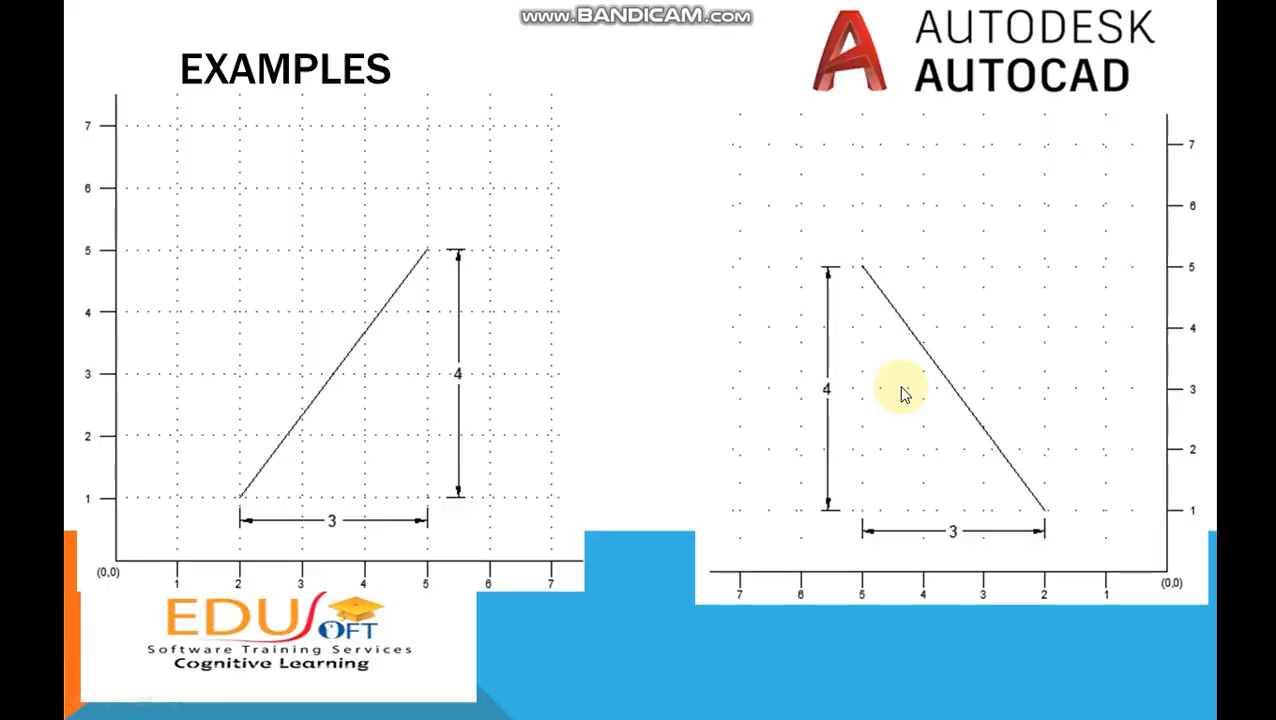
left_click(903, 394)
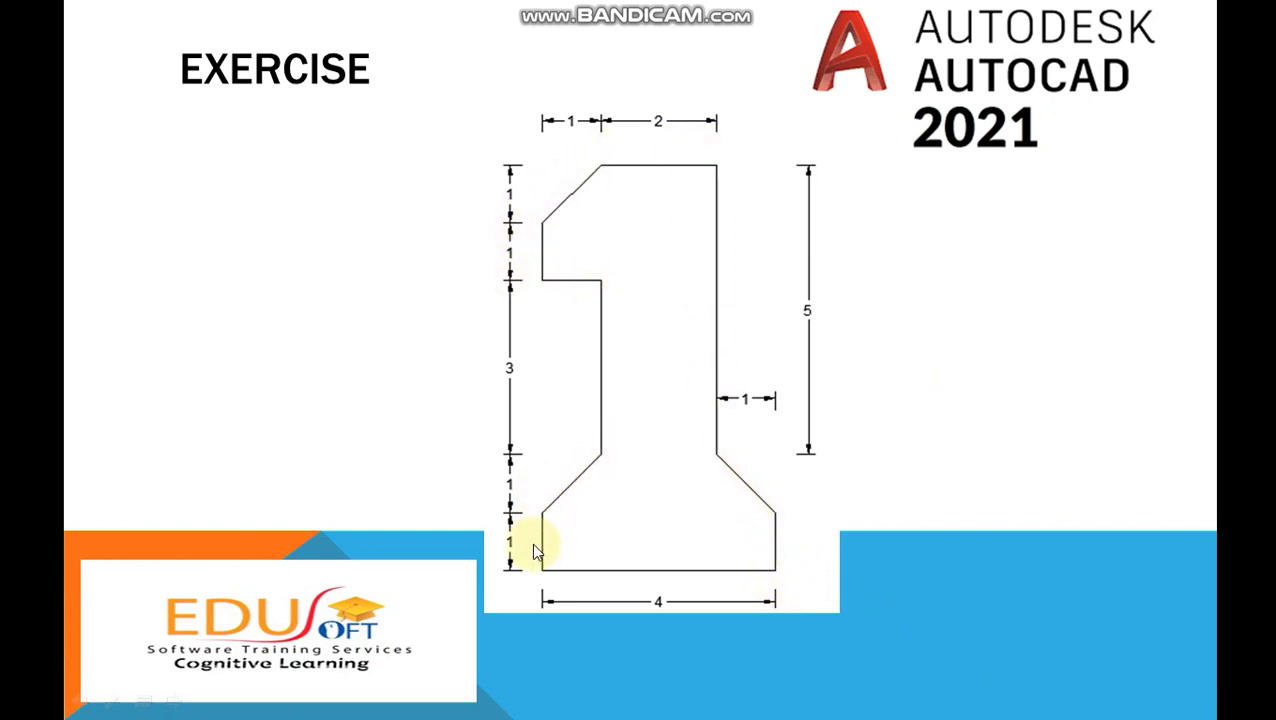
key("alt+Tab")
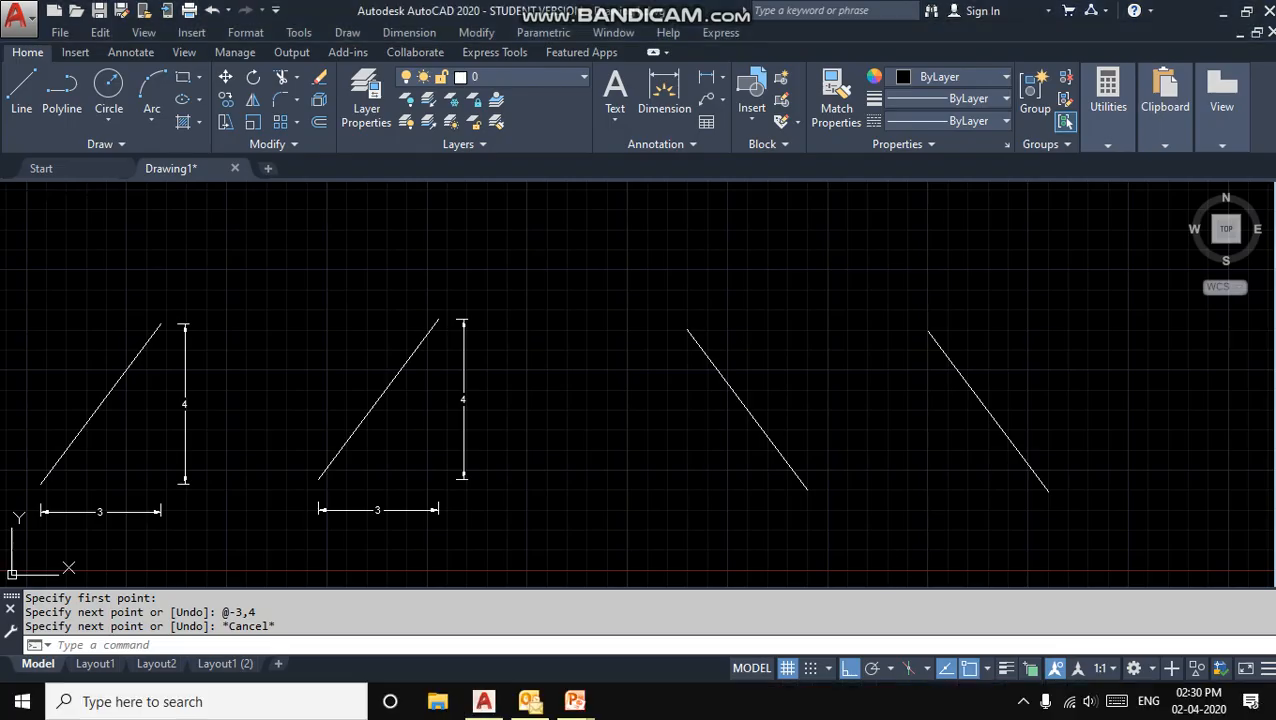
Start a line at a free point in the empty area beyond the fourth line and draw the figure's first segment to @0,1.
scroll(1025, 453, "up", 2)
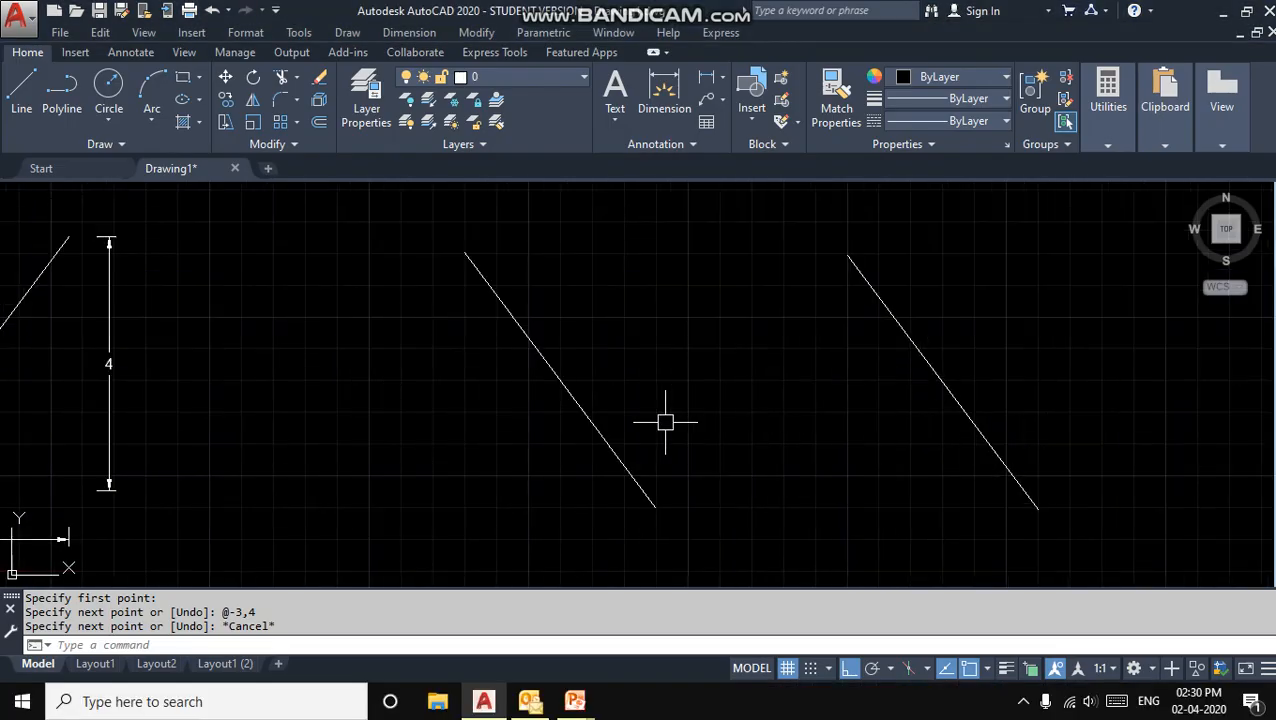
type("p")
key("Return")
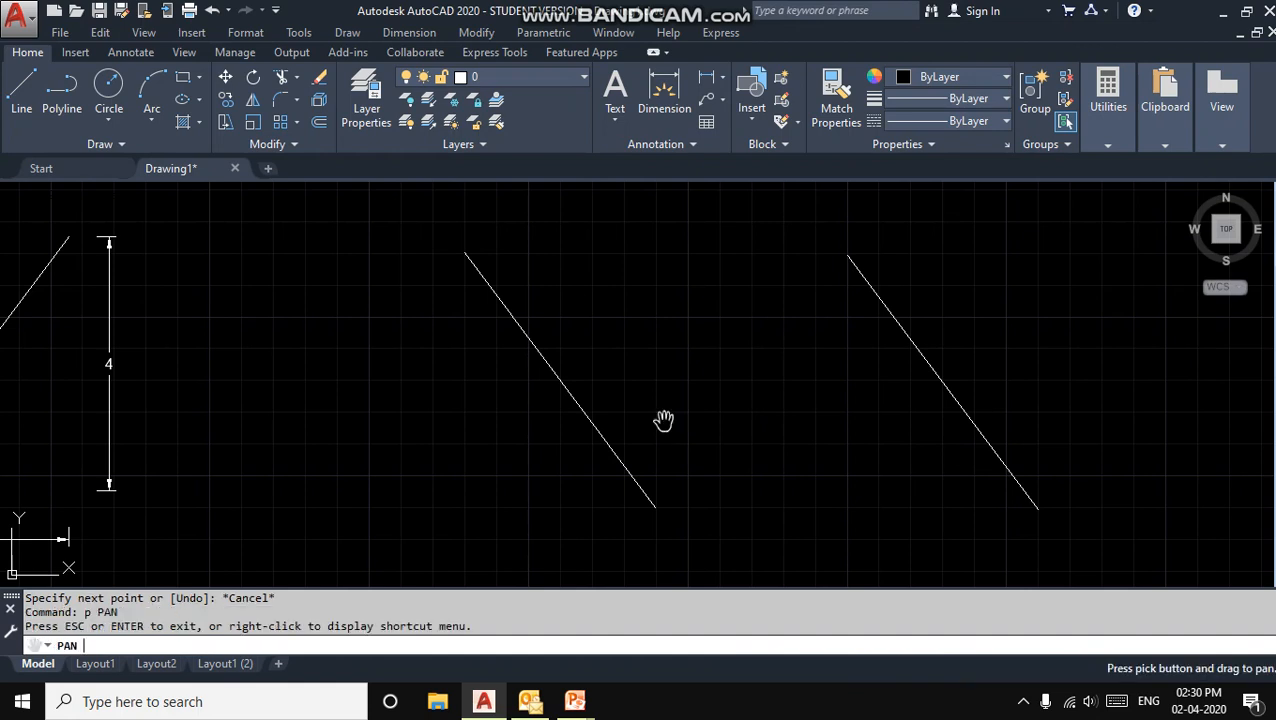
left_click_drag(773, 431, 14, 413)
left_click(16, 92)
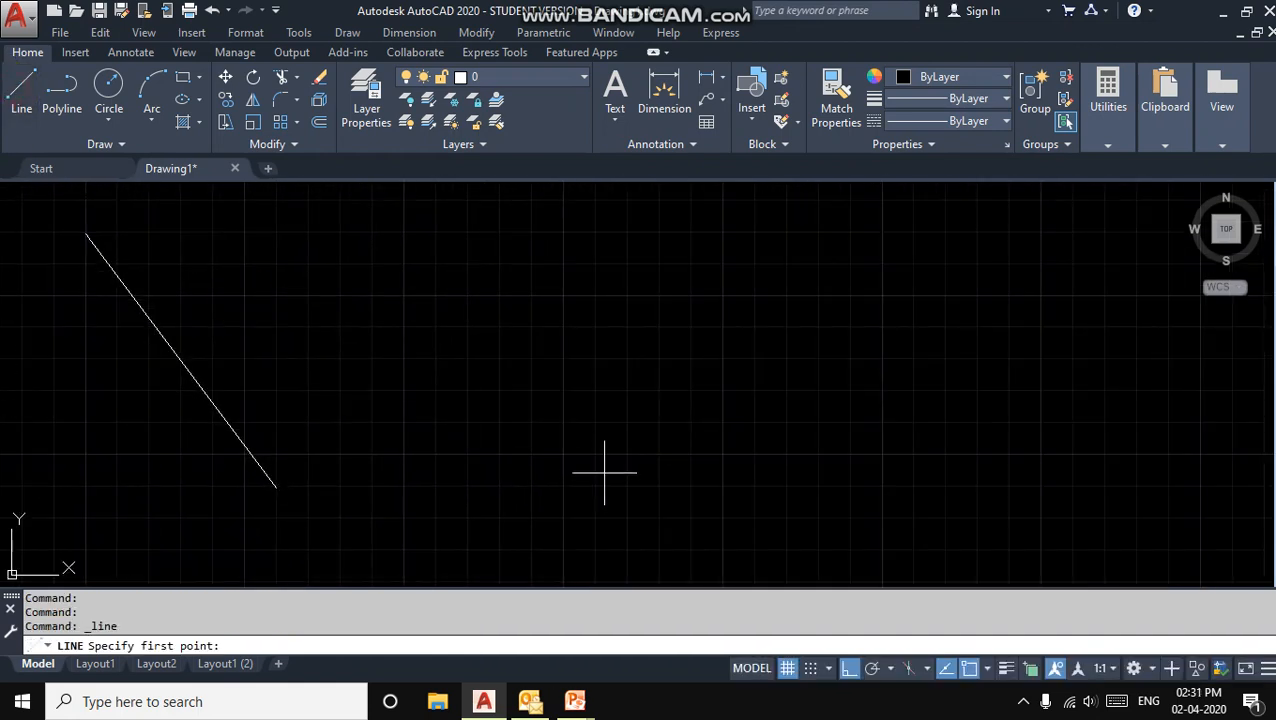
left_click(761, 531)
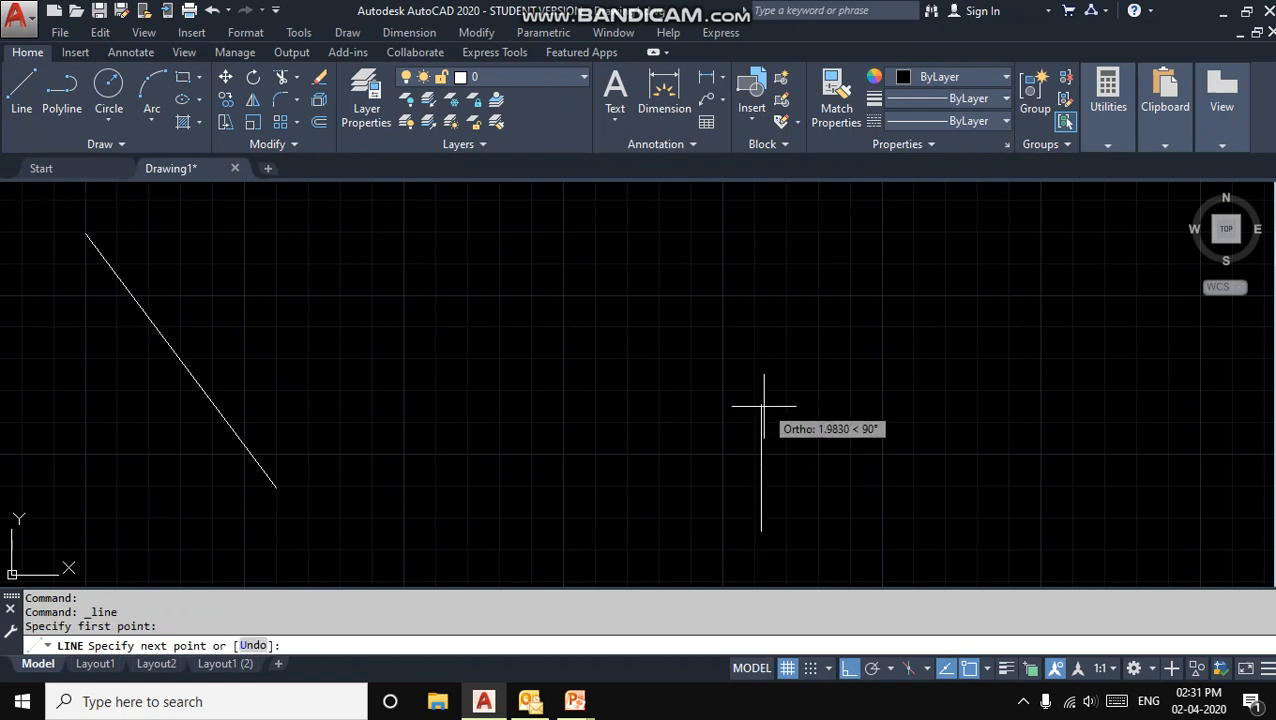
type("@")
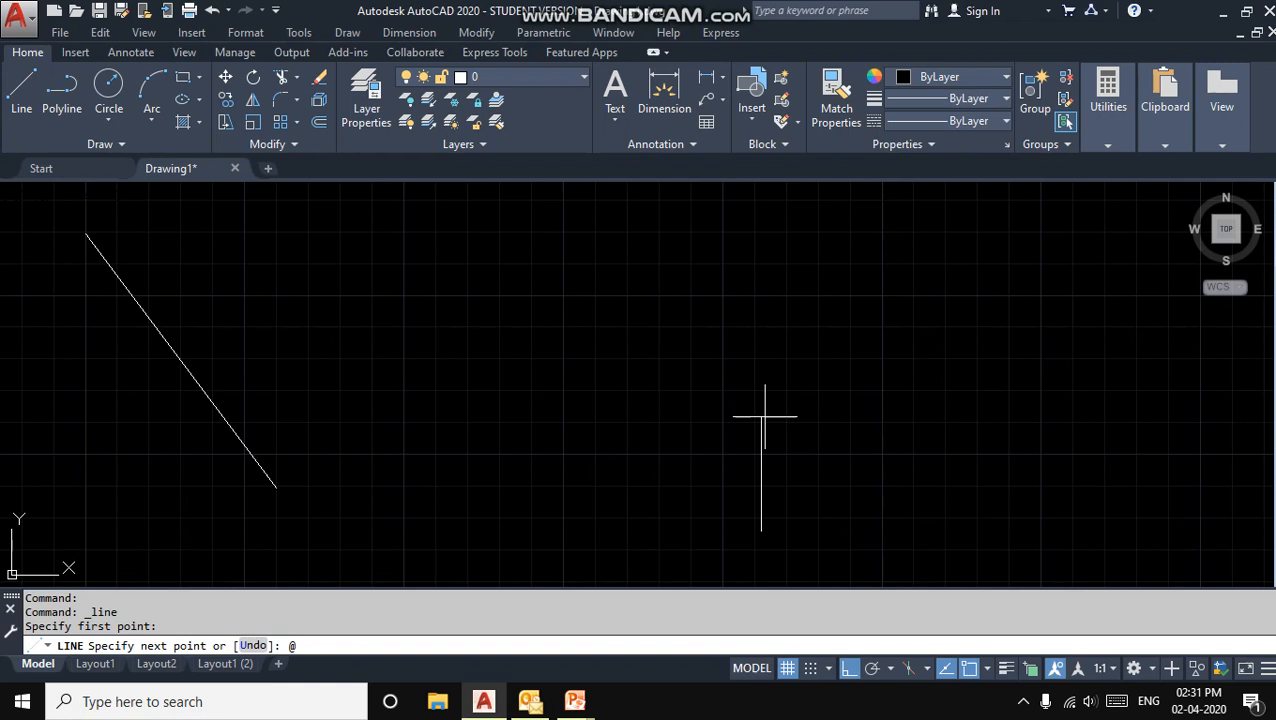
type("0,1")
key("Return")
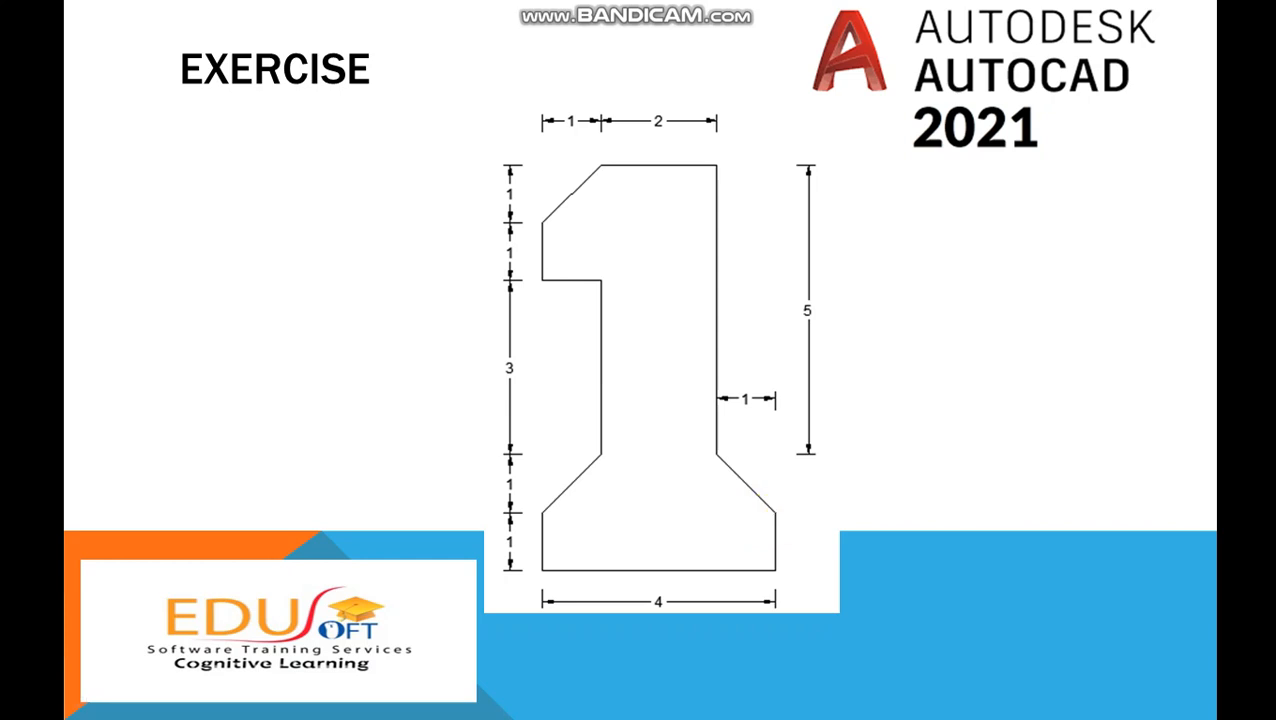
Return from the exercise slide to AutoCAD and continue the outline to relative points @-1,1 and @0,5.
key("alt+Tab")
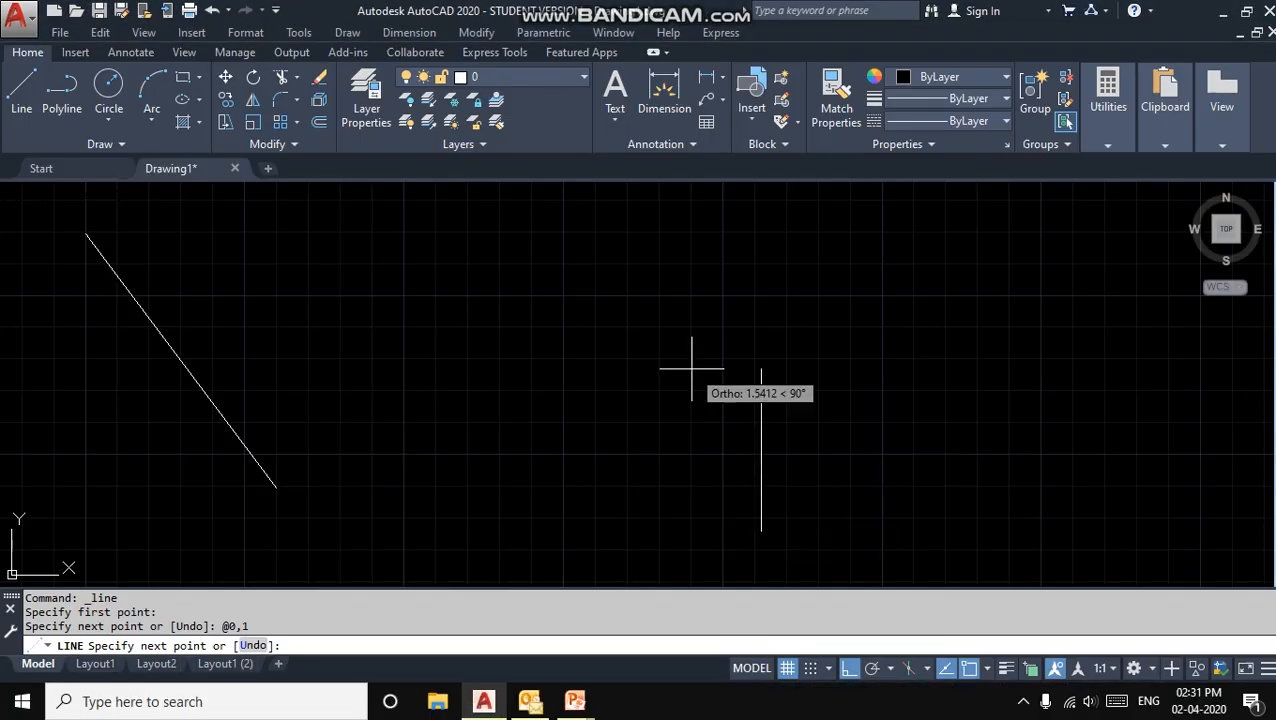
type("@-1,1")
key("Return")
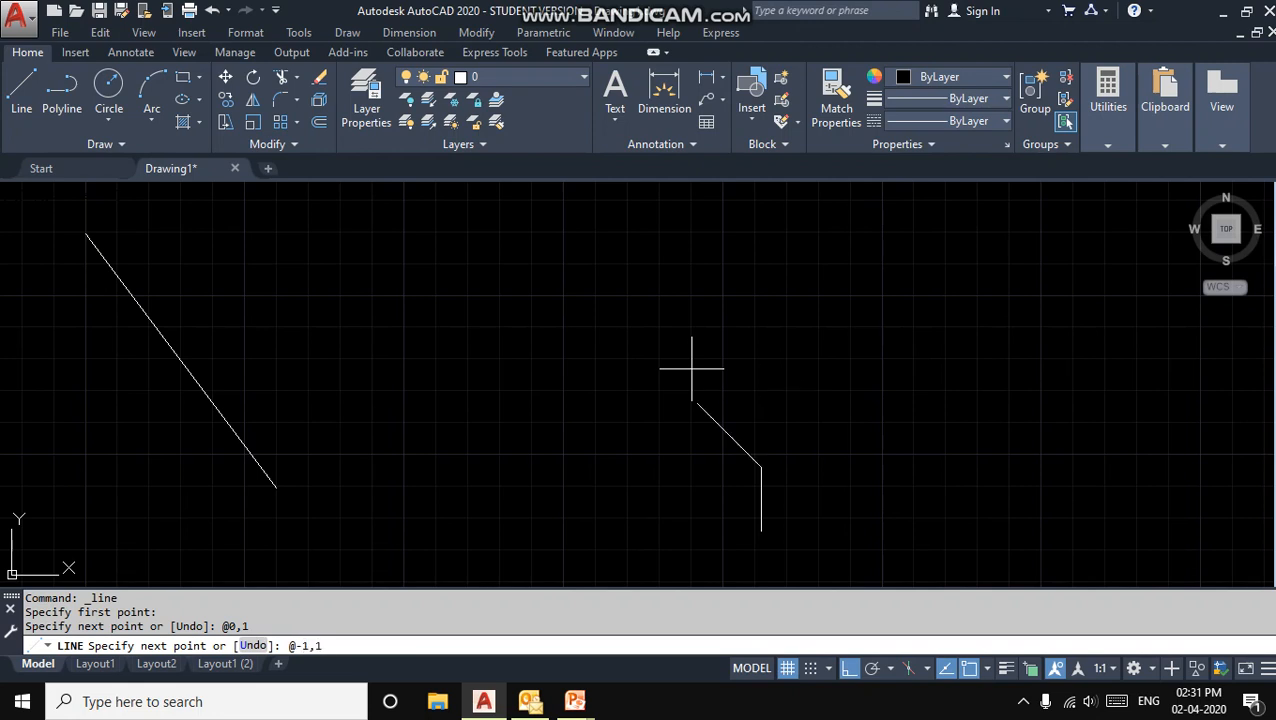
mouse_move(520, 338)
middle_mouse_down()
mouse_move(521, 404)
mouse_move(558, 450)
mouse_move(596, 389)
middle_mouse_up()
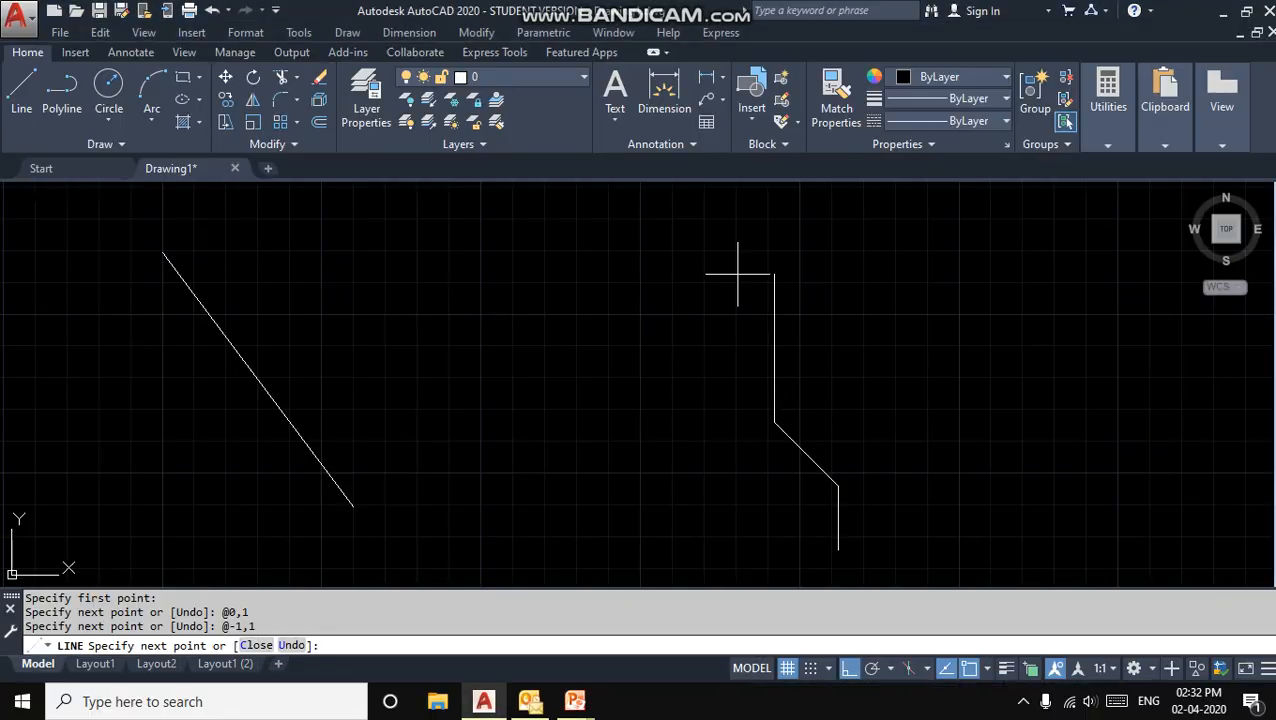
type("@0,5")
key("Return")
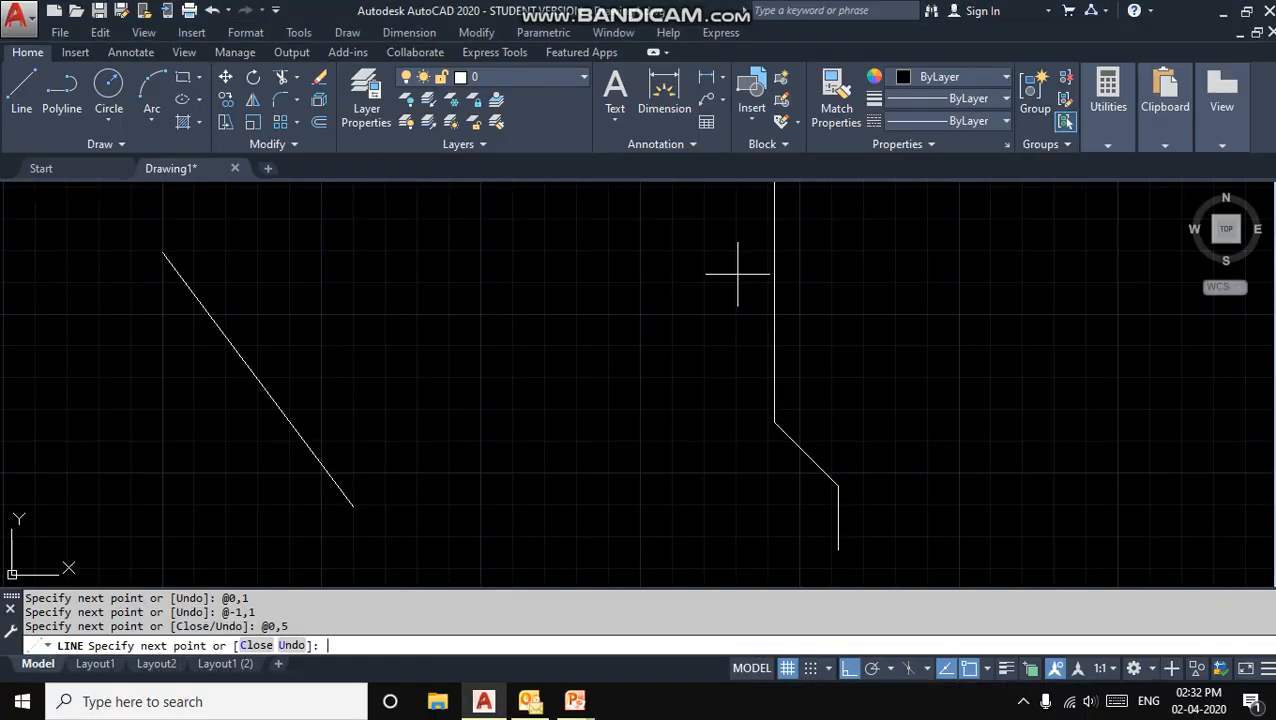
Continue the outline from the stem's upper end with the figure's top edge to relative point @-2,0.
scroll(738, 273, "down", 4)
mouse_move(755, 256)
middle_mouse_down()
mouse_move(689, 368)
mouse_move(823, 362)
middle_mouse_up()
scroll(715, 321, "up", 2)
left_click(660, 262)
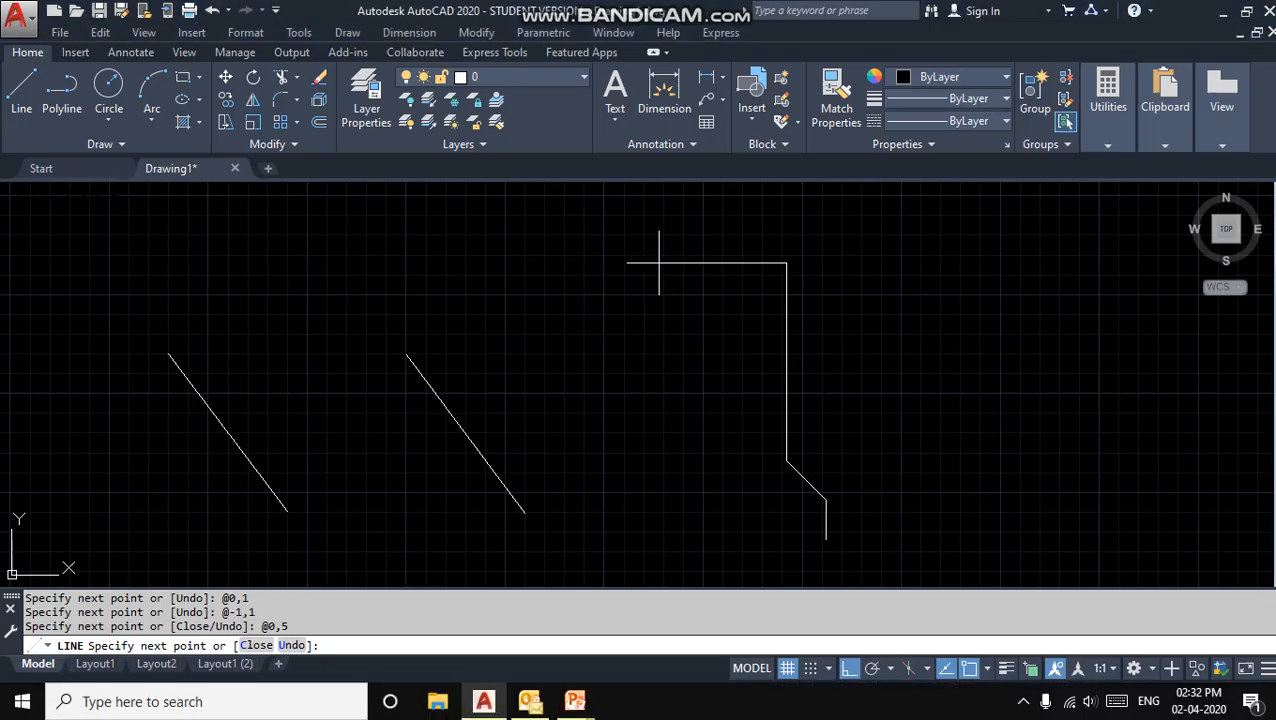
type("2-2")
key("BackSpace")
key("BackSpace")
key("BackSpace")
type("@-2,0")
key("Return")
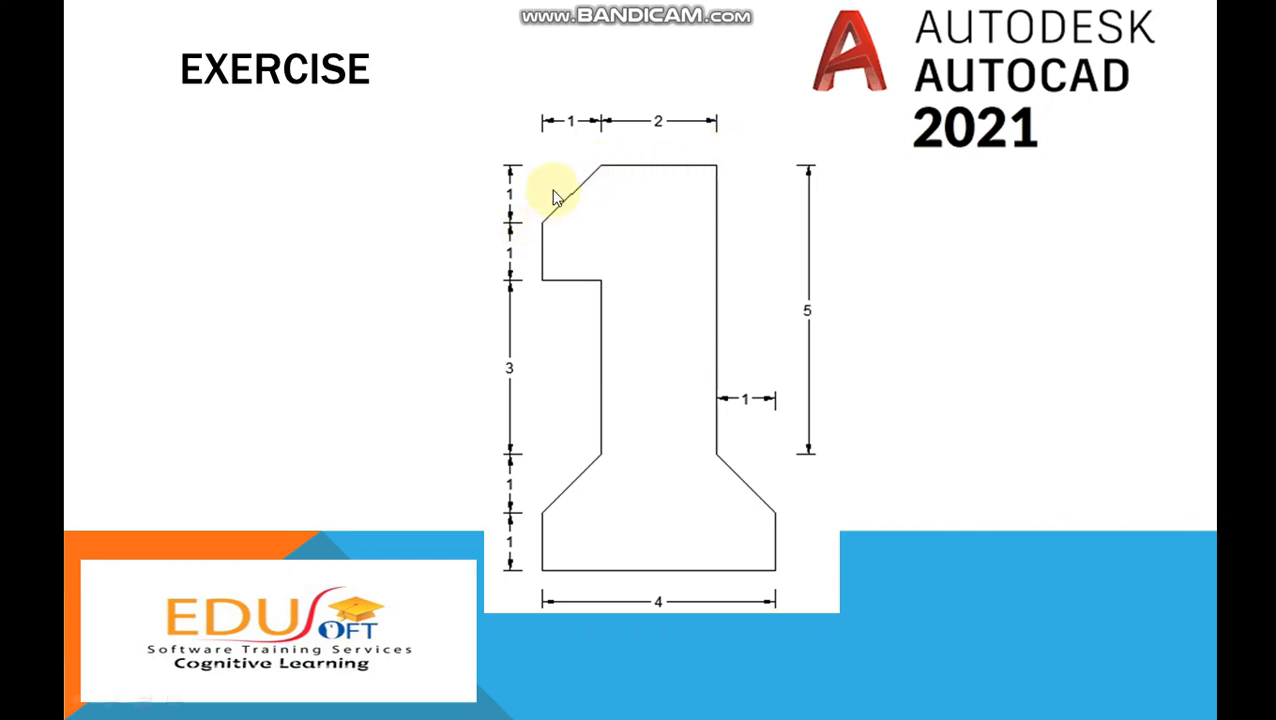
Return from the exercise slide to AutoCAD and draw the slanted top corner to relative point @-1,-1.
key("alt+Tab")
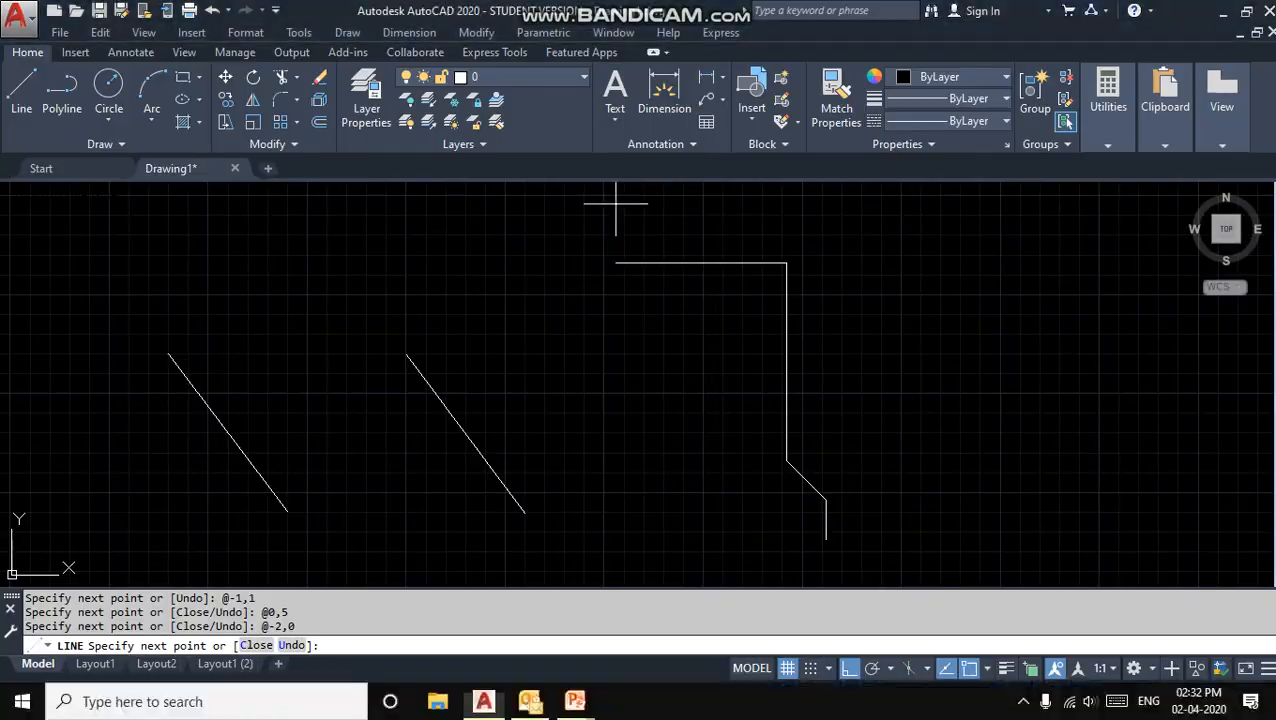
type("@-1")
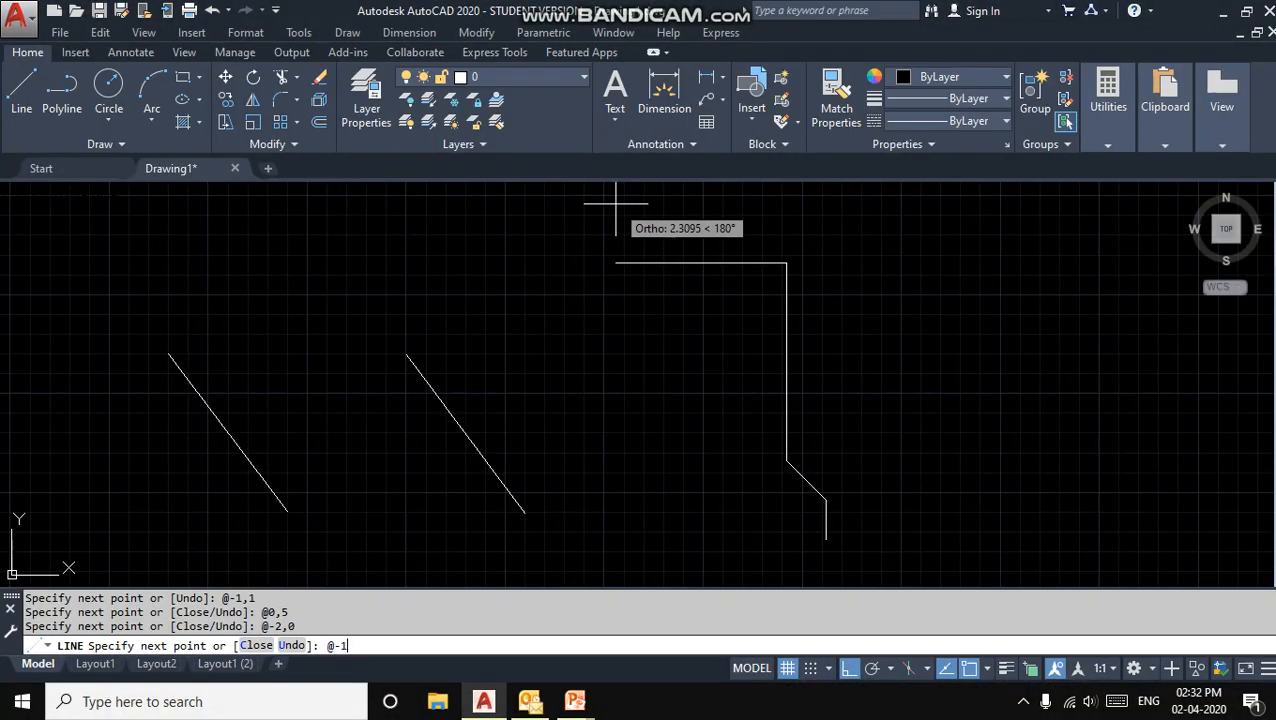
type(",-1")
key("Return")
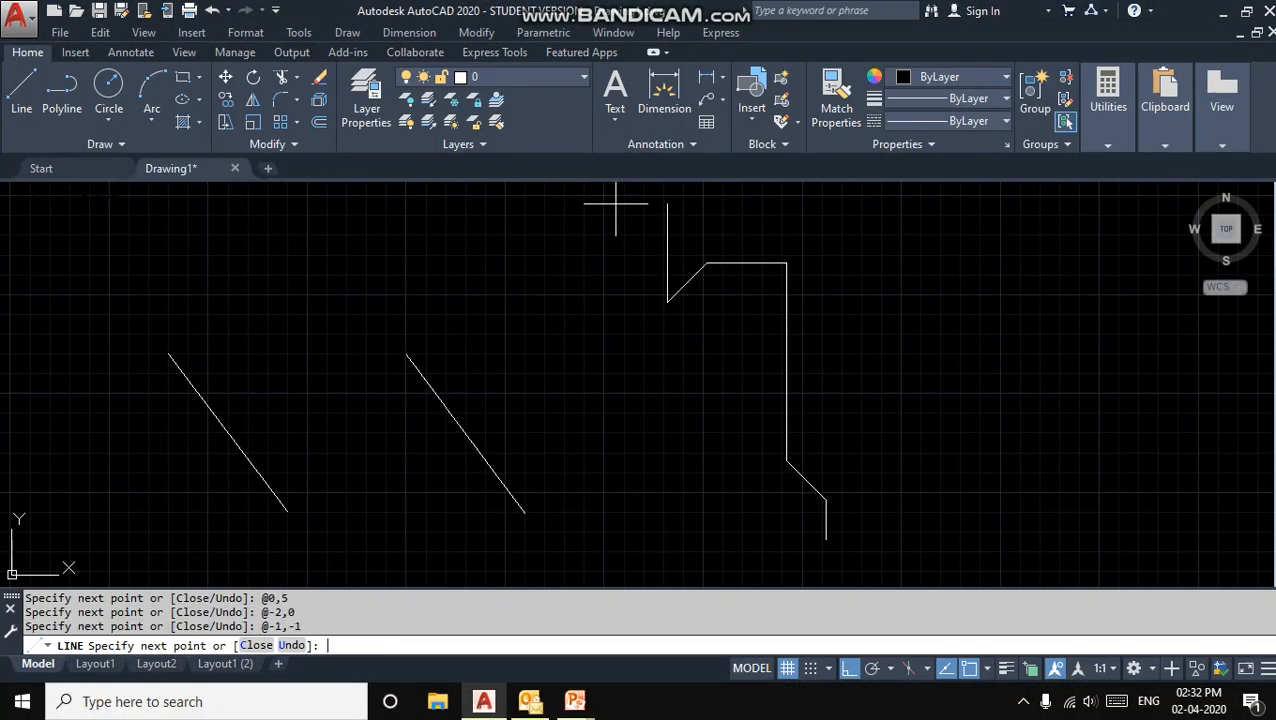
Check the exercise slide, return to AutoCAD, and draw the short vertical edge below the slanted corner to @0,-1.
key("alt+Tab")
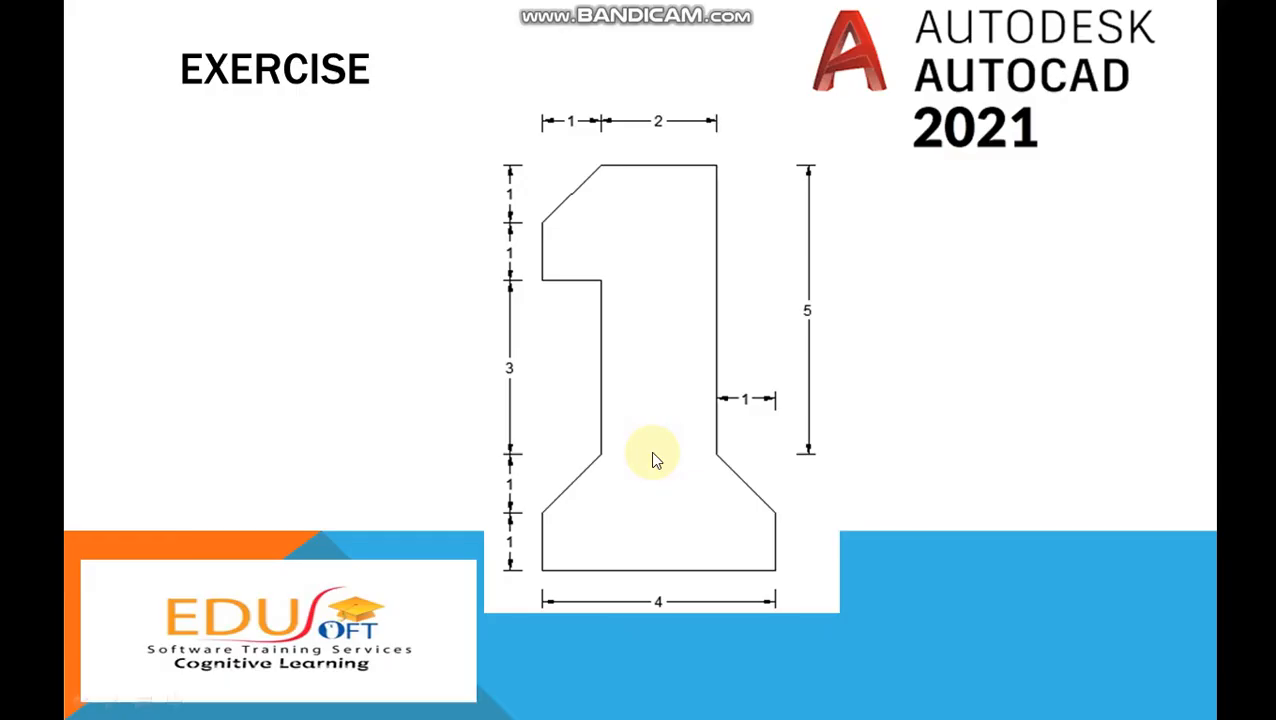
key("alt+Tab")
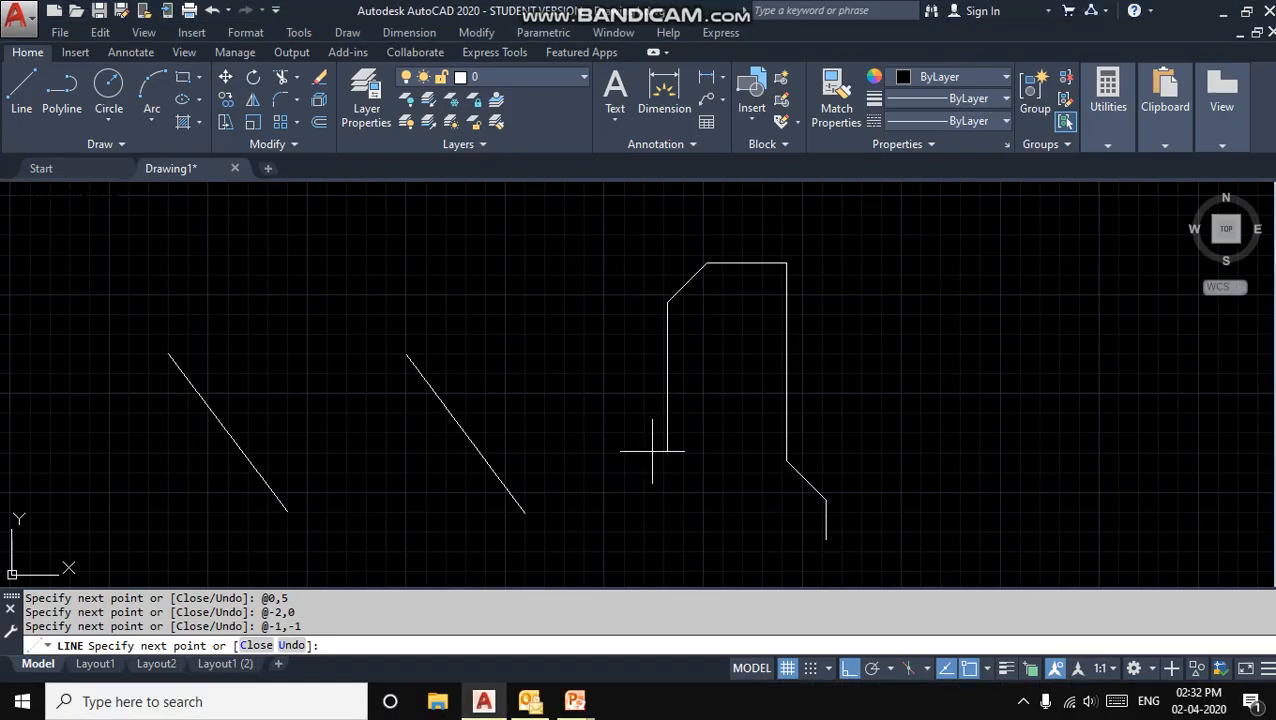
type("@0,")
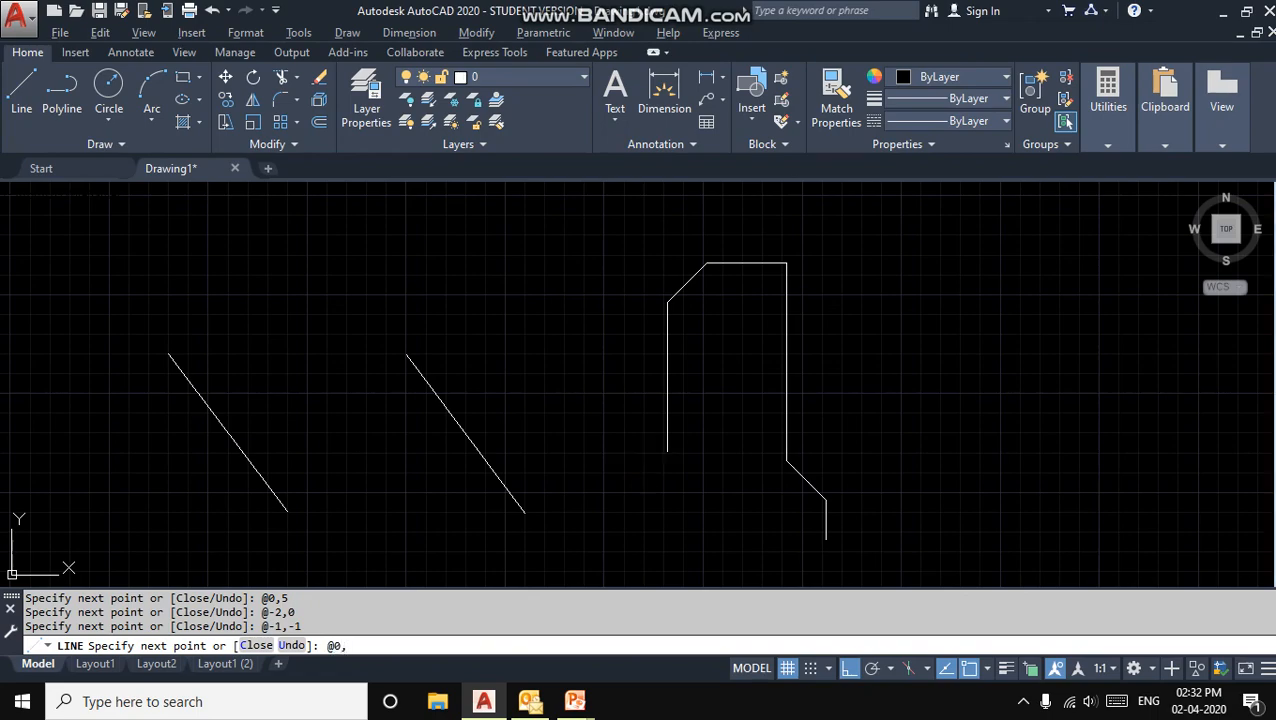
key("alt+Tab")
key("alt+Tab")
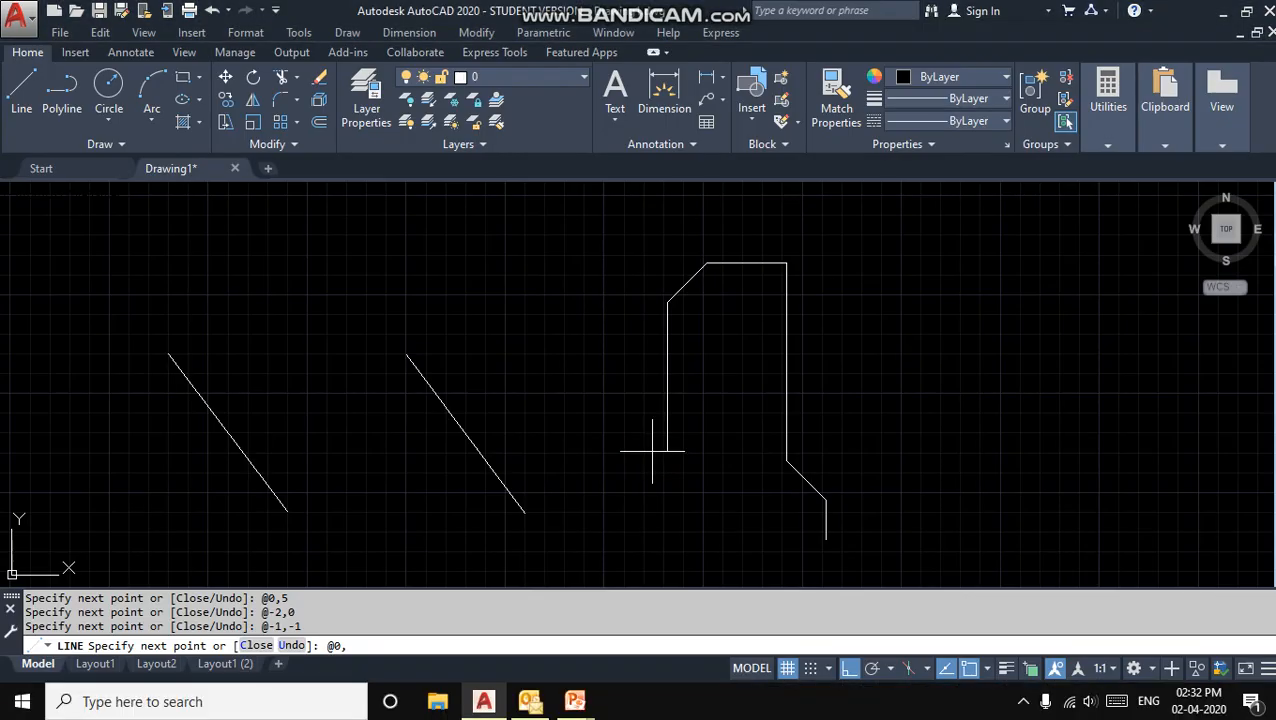
type("-1")
key("Return")
Check the dimensions on the exercise slide, return to AutoCAD, and draw the short horizontal edge towards the stem to @1,0.
key("alt+Tab")
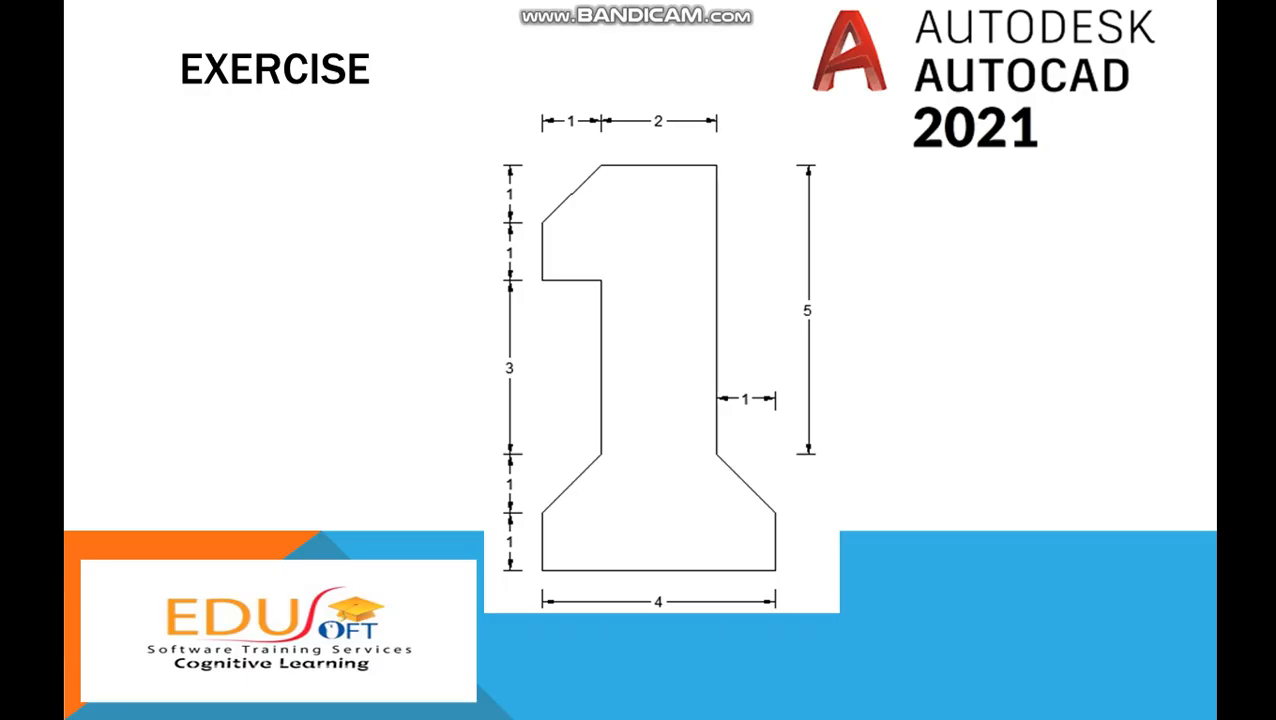
key("alt+Tab")
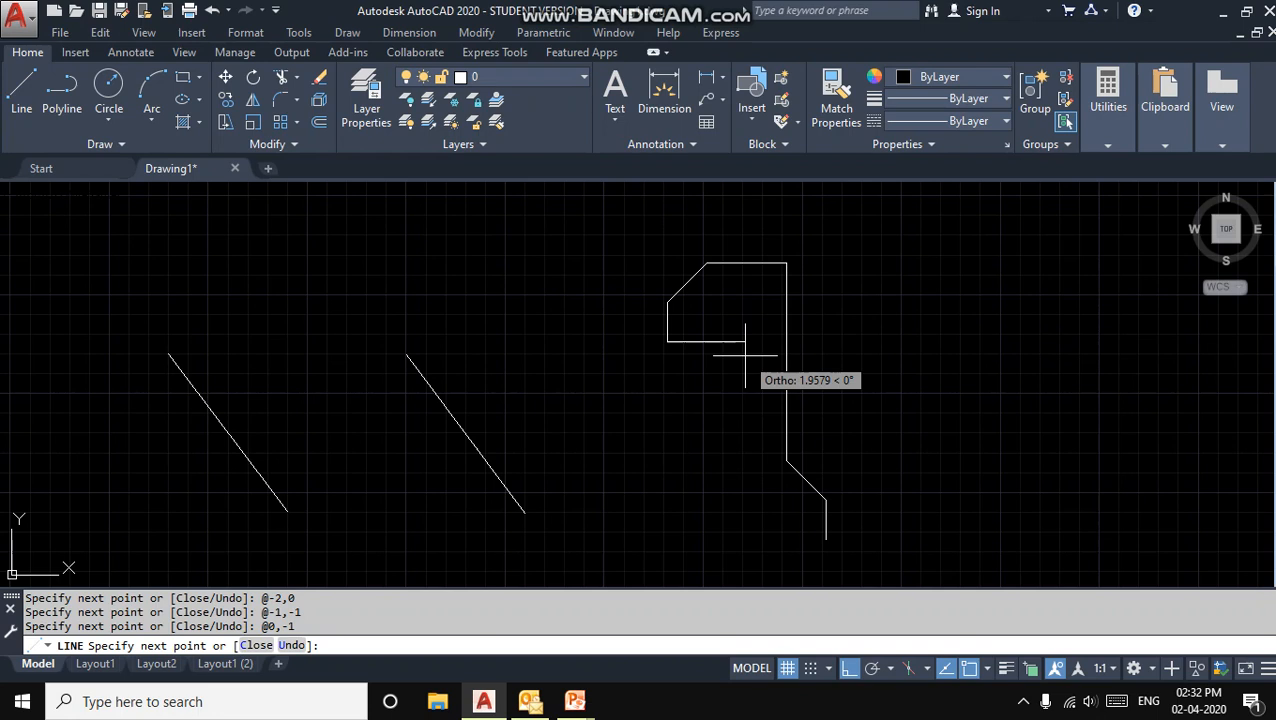
type("@1,0")
key("Return")
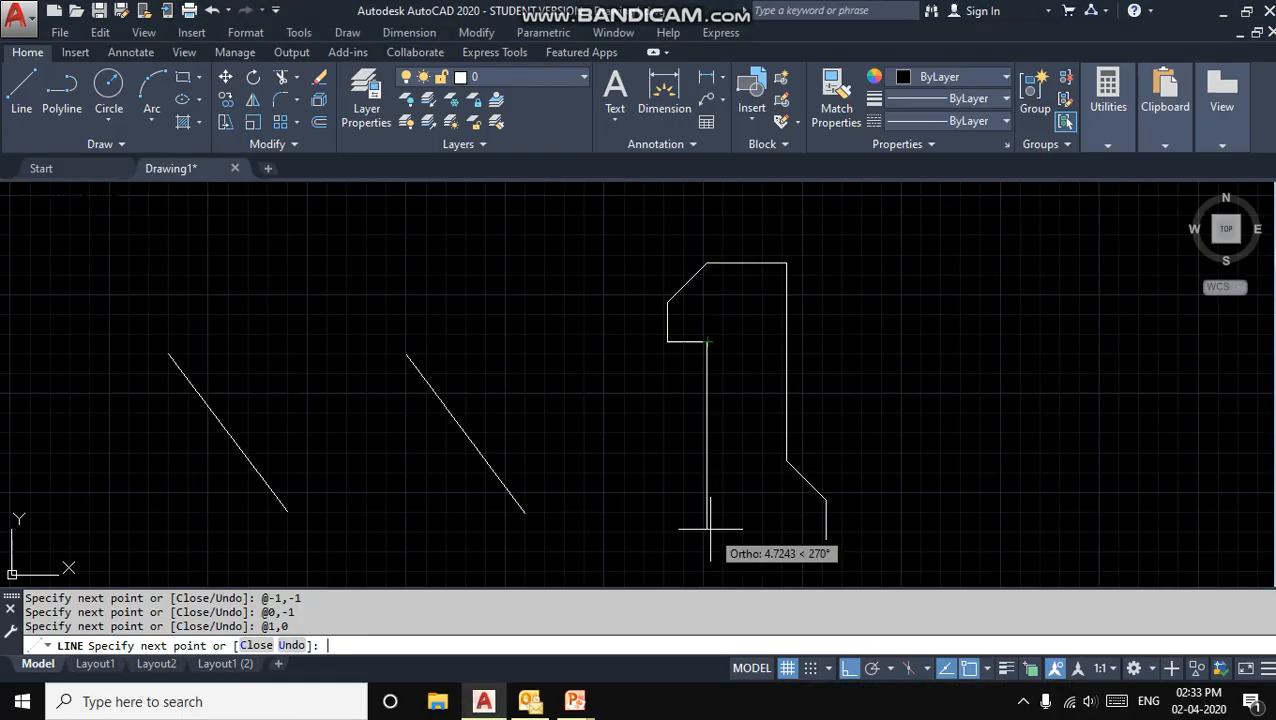
Draw the stem's second side to relative point @0,-3 and the slope down to the base to @-1,-1.
type("@0,-3")
key("Return")
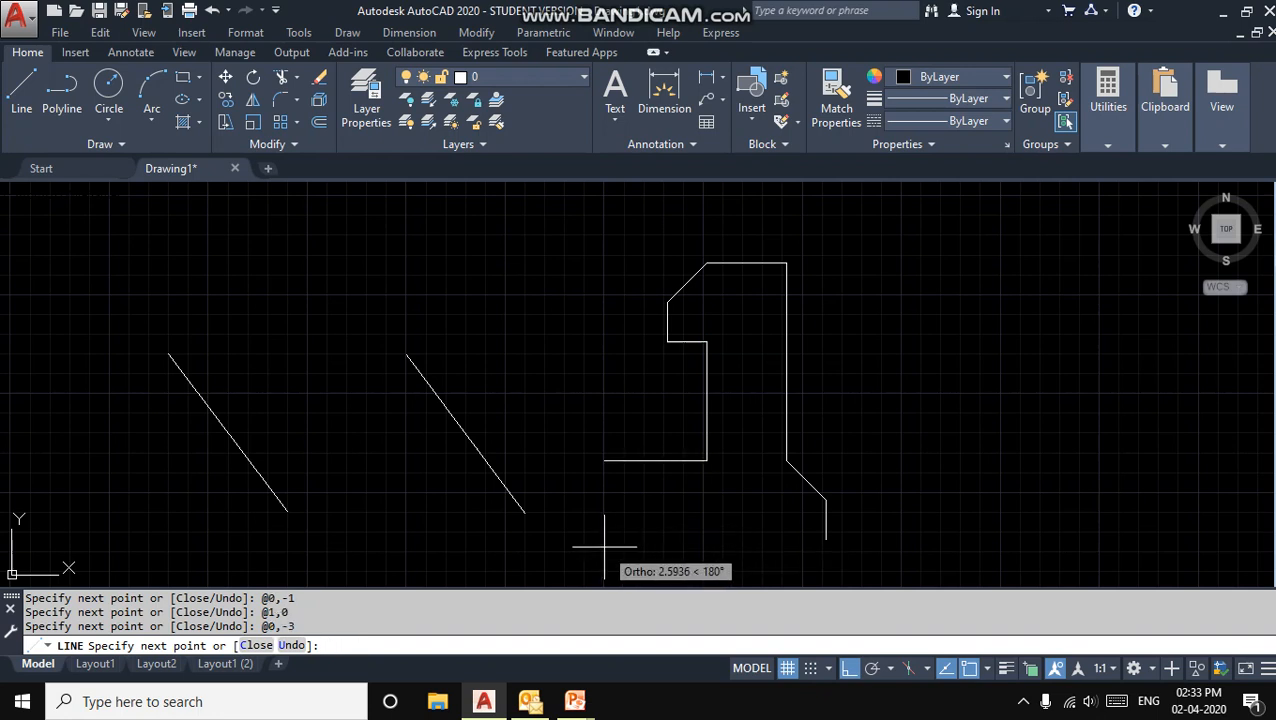
type("@-1")
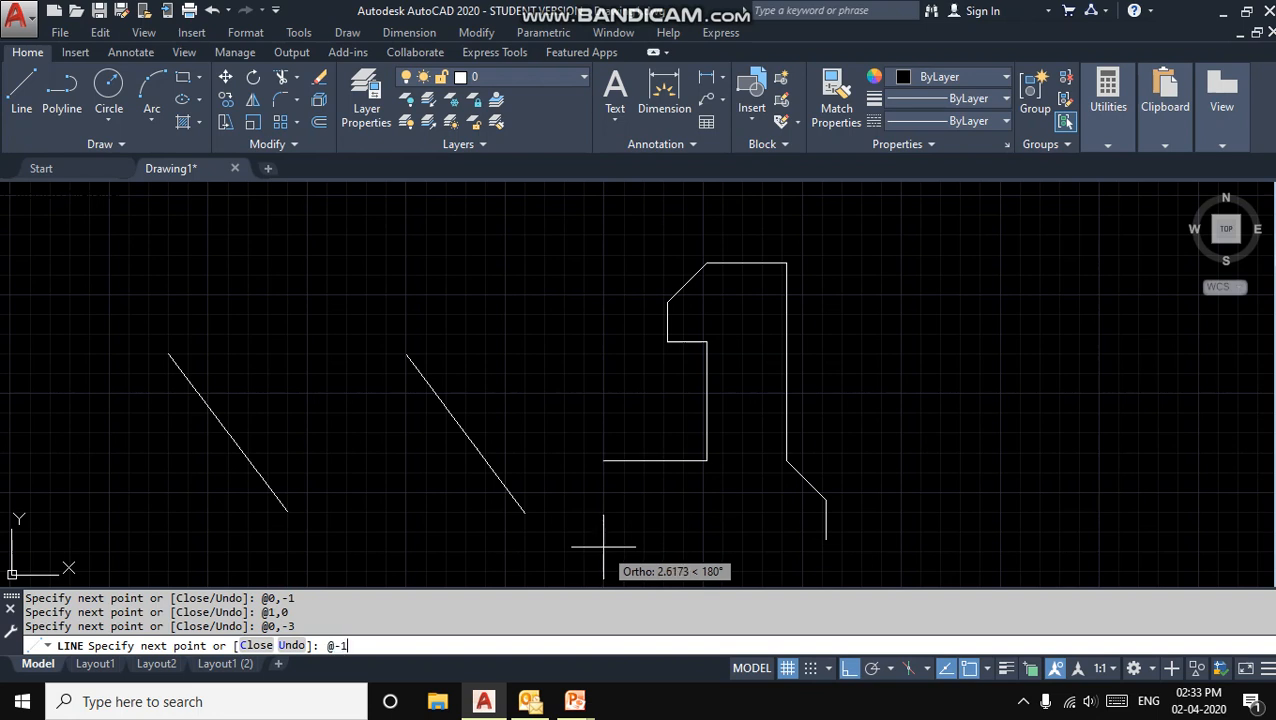
type(",-1")
key("Return")
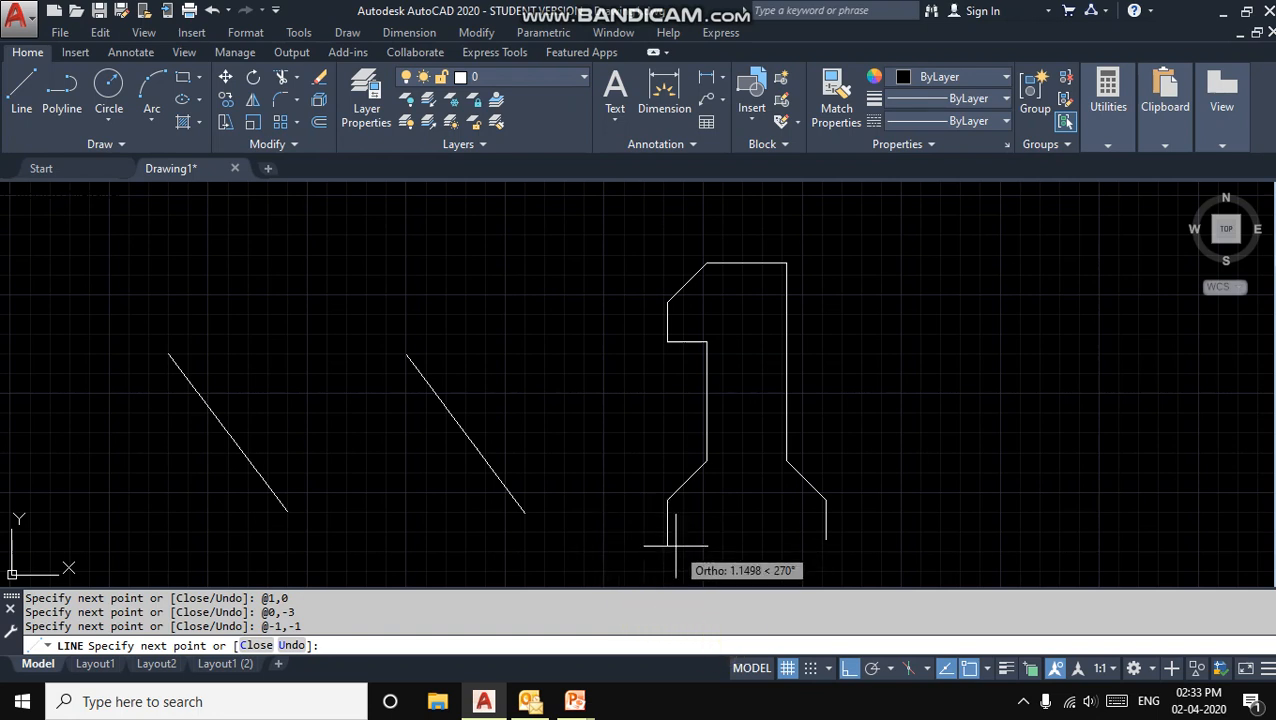
type("@0,1")
key("Return")
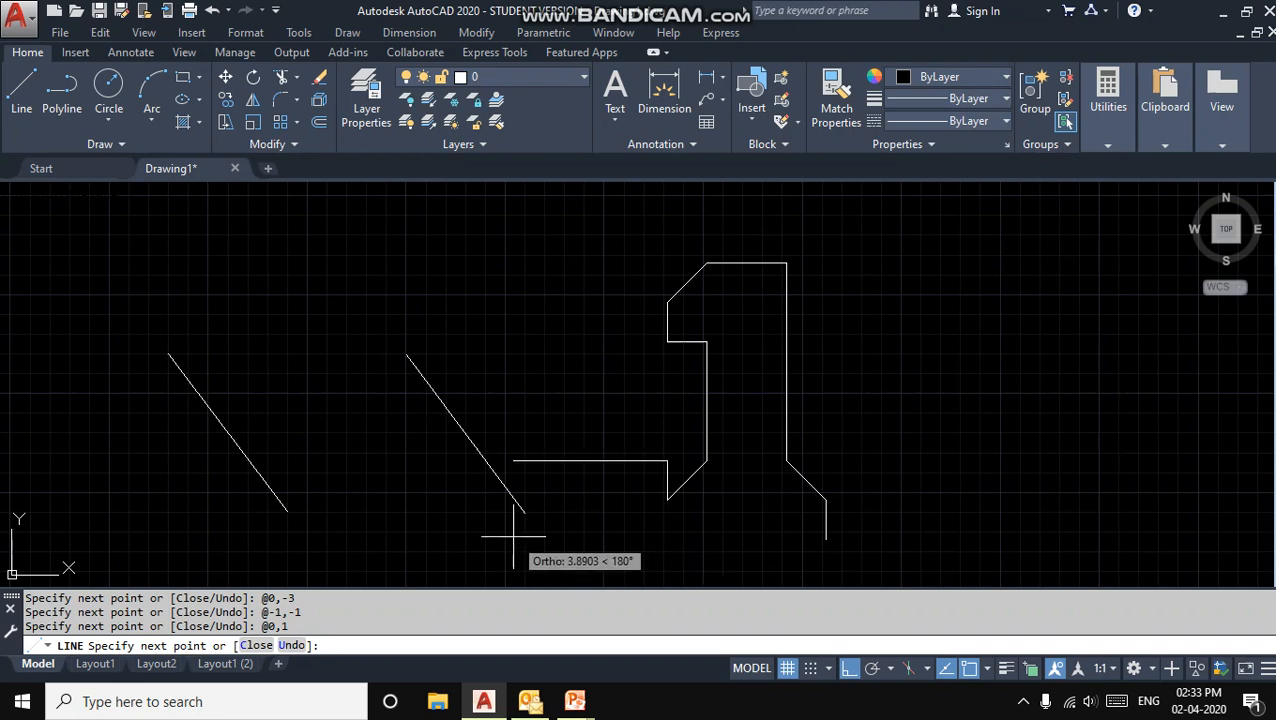
type("u")
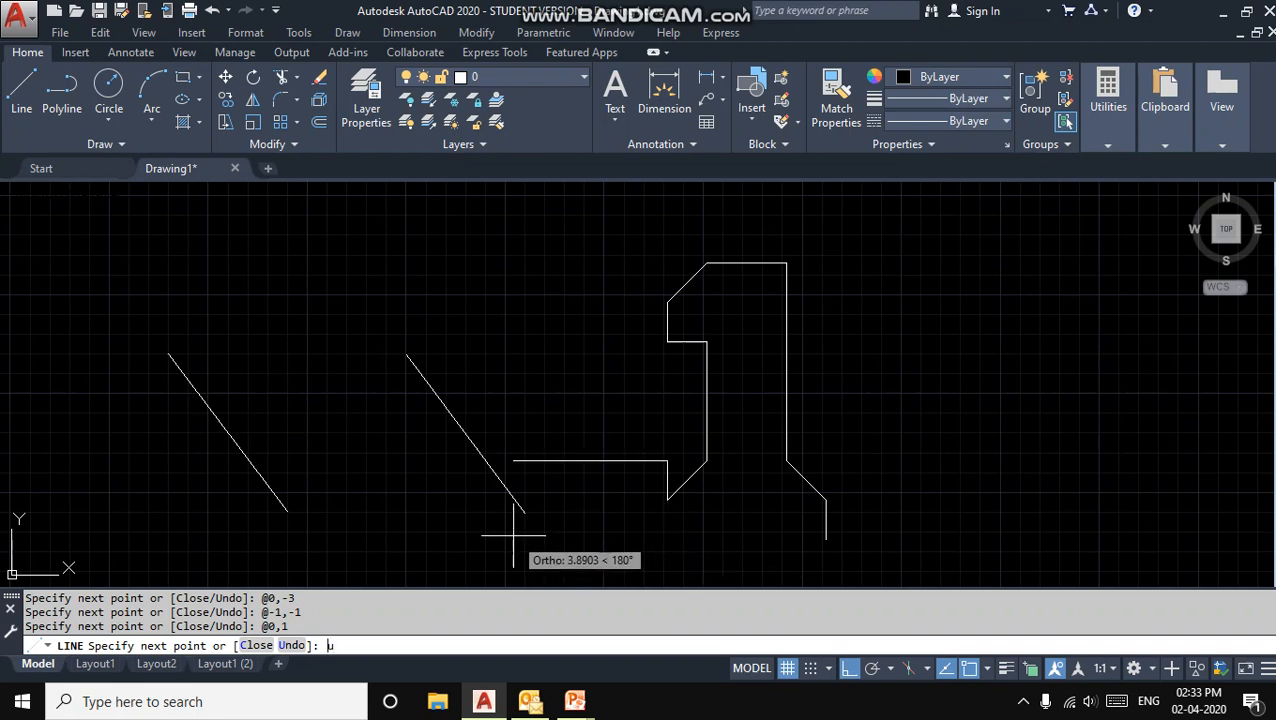
key("Return")
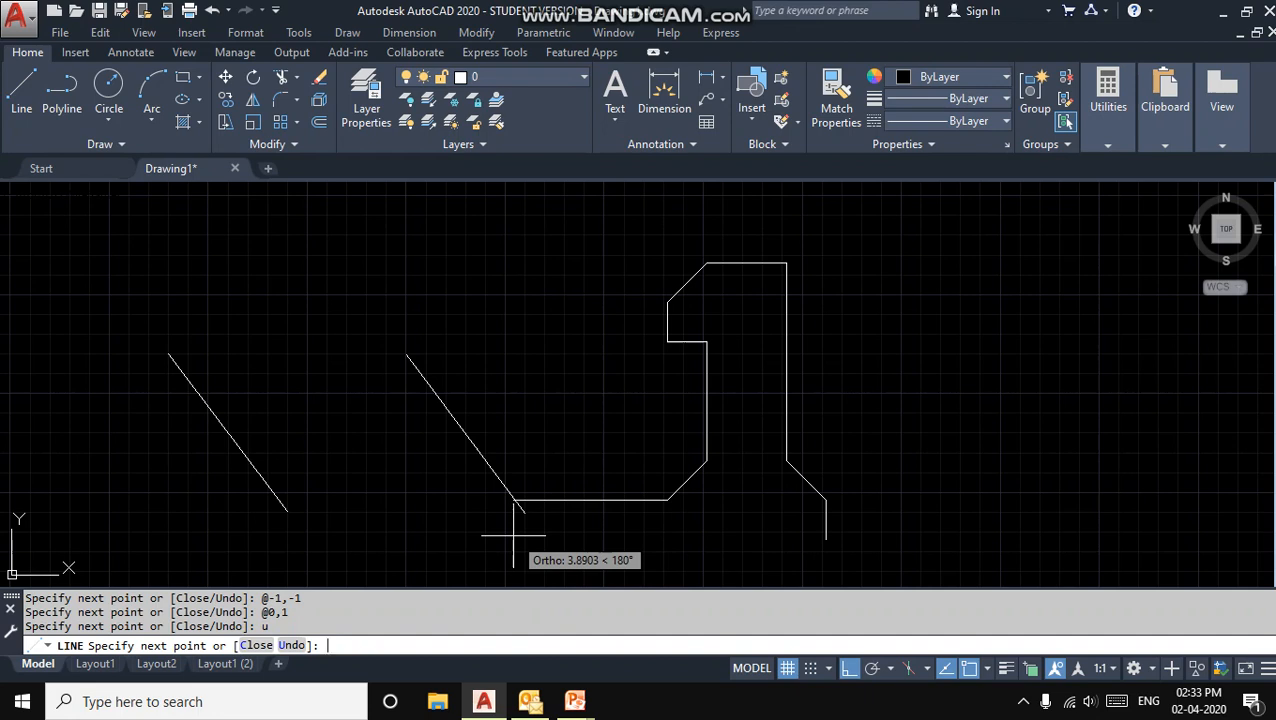
Draw the base's remaining side to @0,-1, close the figure with the bottom edge to @4,0, and end the line.
type("@0,-1")
key("Return")
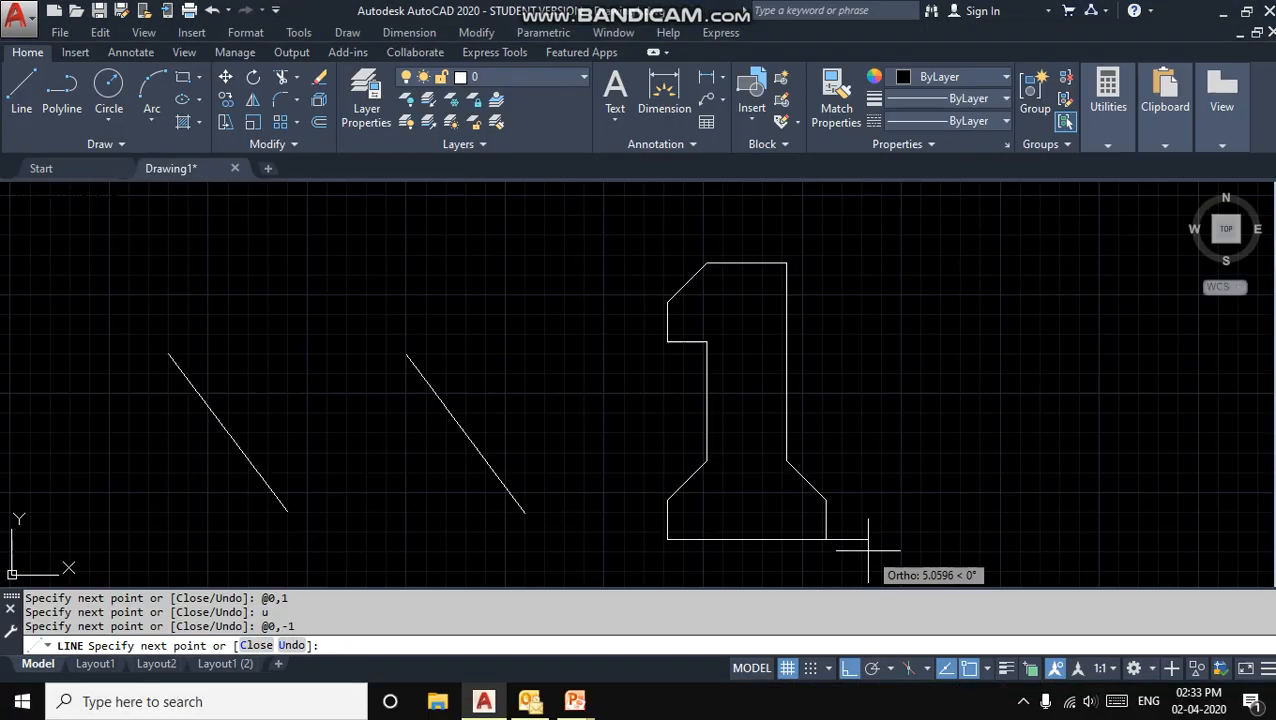
type("@4,0")
key("Return")
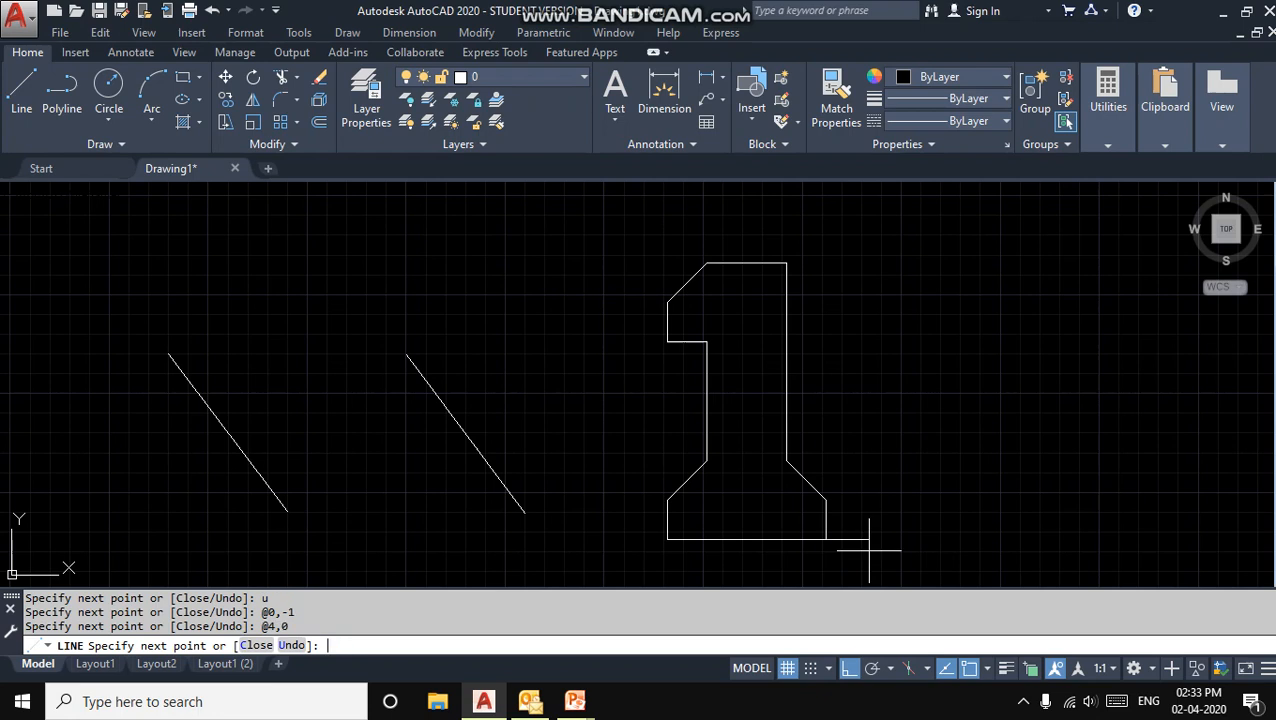
key("Return")
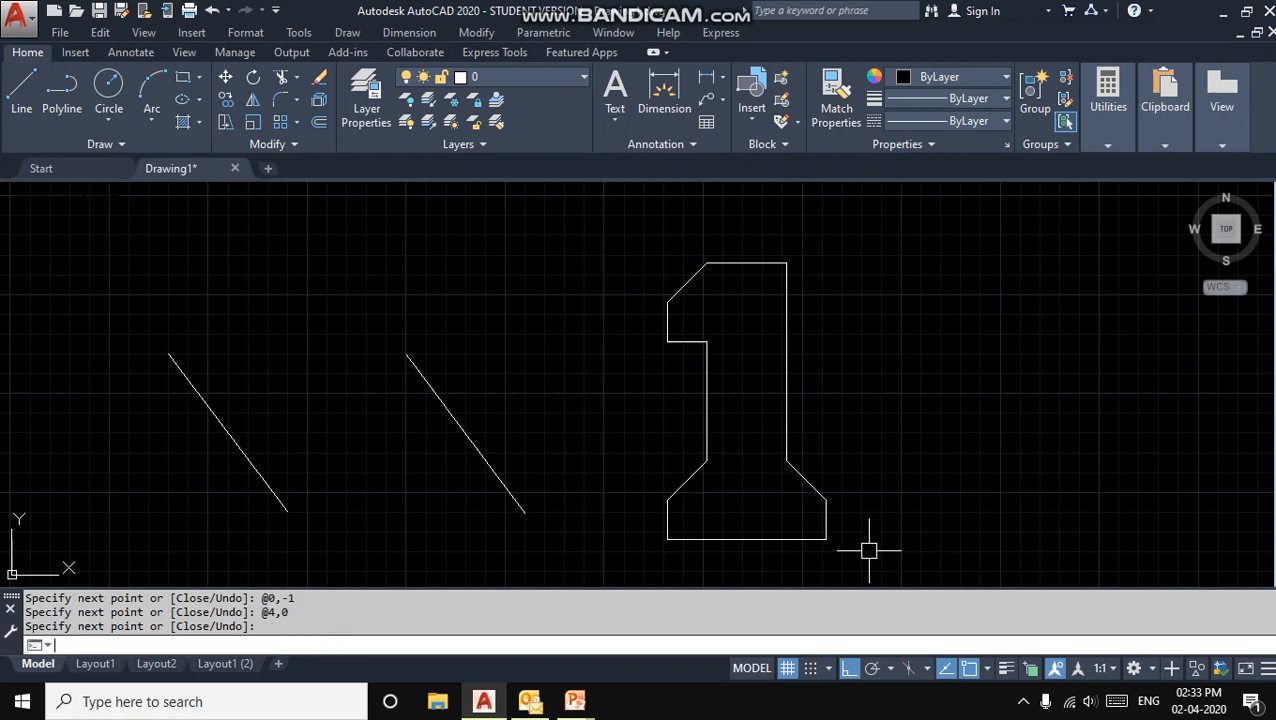